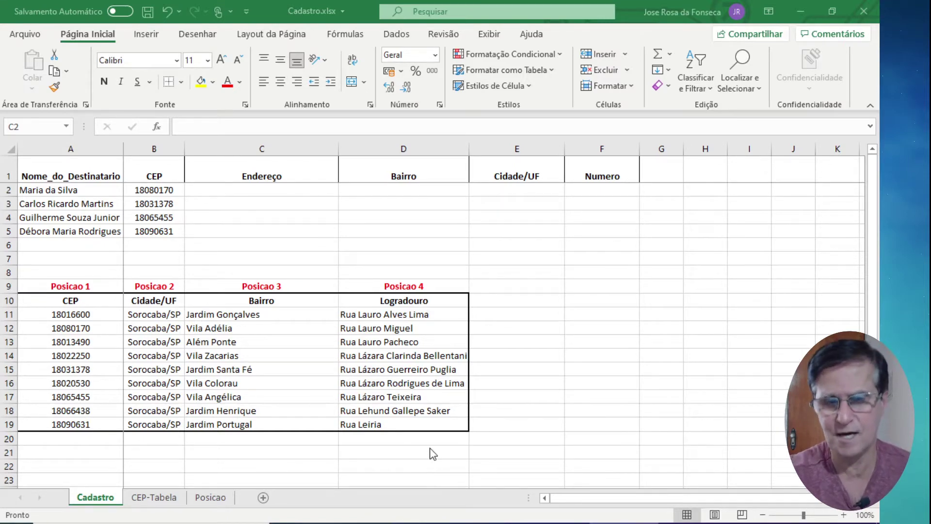
Step: Select cell C2 under Endereço and open the Inserir função dialog for it
click(220, 190)
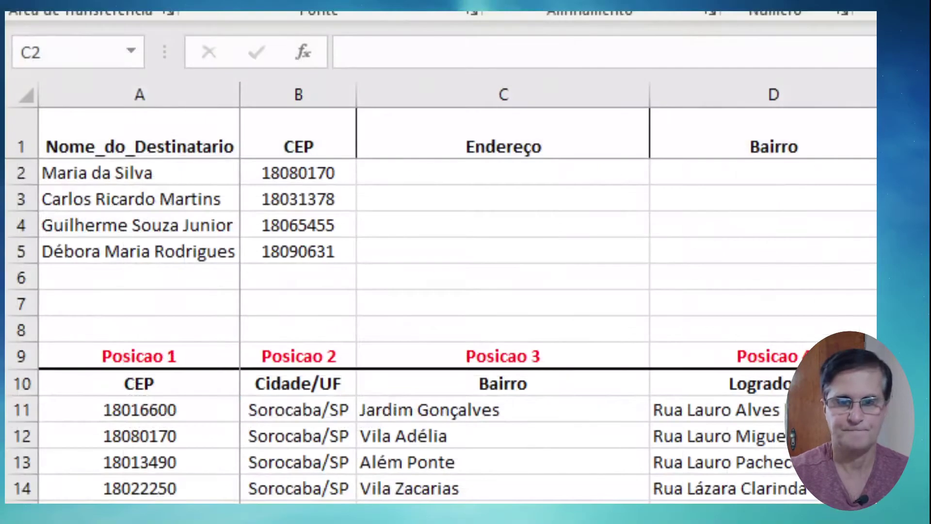
click(423, 173)
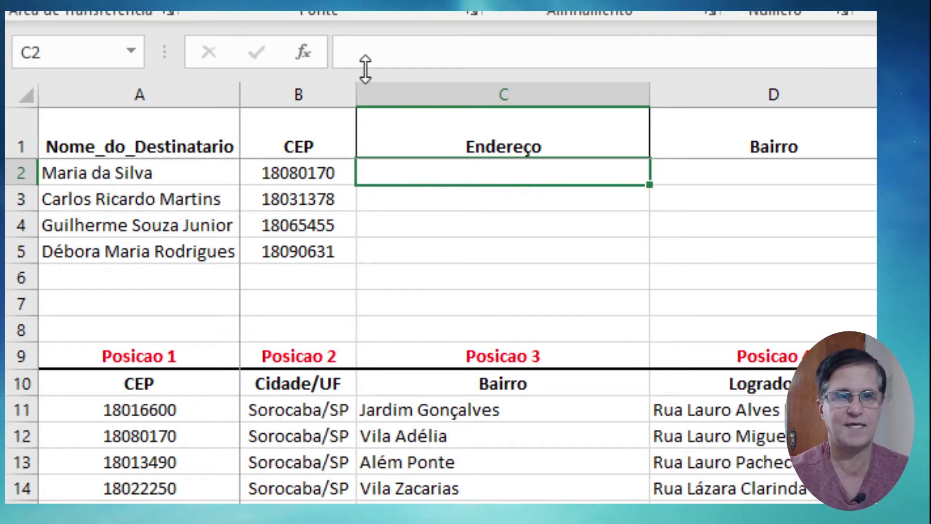
click(307, 53)
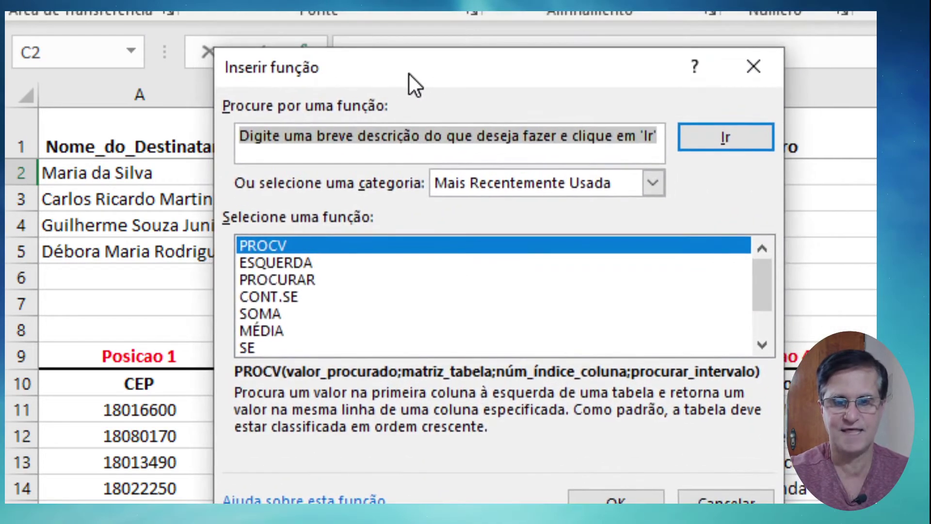
Step: Choose PROCV from the Pesquisa e Referência category to open its argument form
mouse_move(587, 46)
mouse_down()
mouse_move(411, 74)
mouse_move(384, 38)
mouse_up()
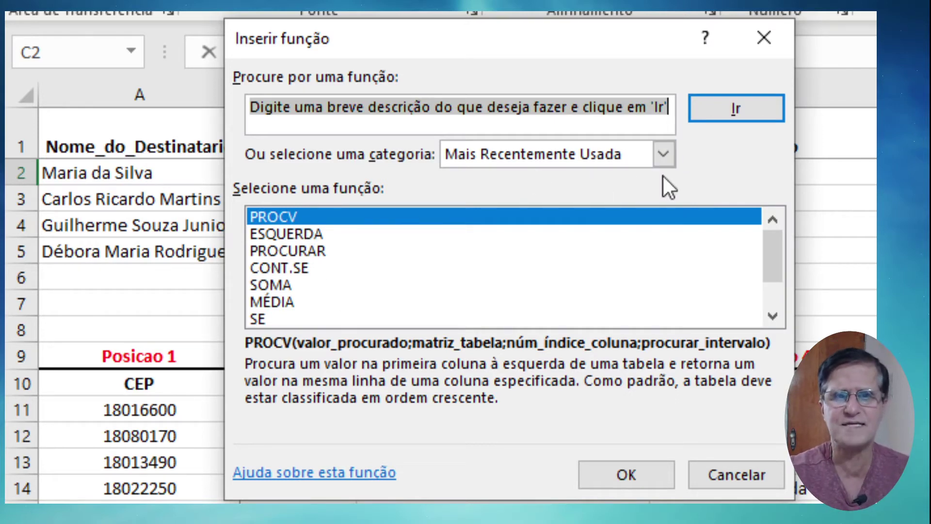
click(664, 155)
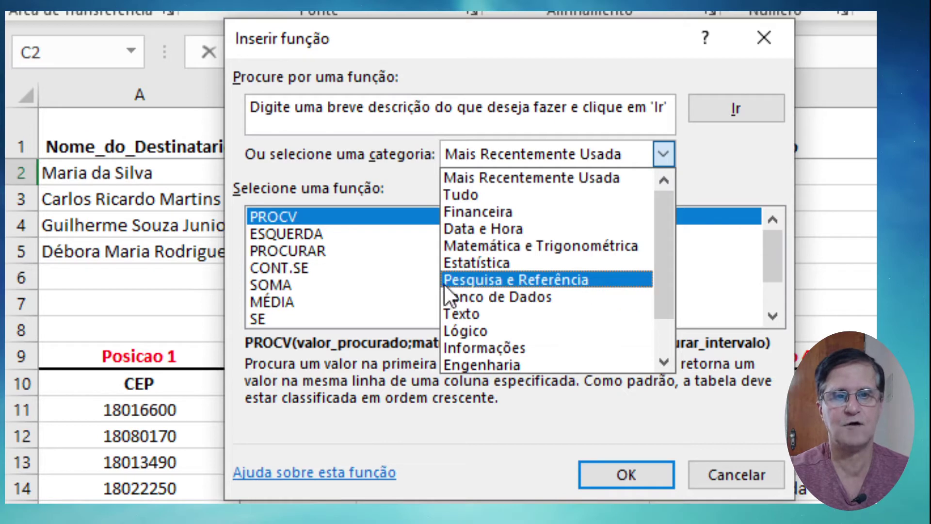
click(563, 281)
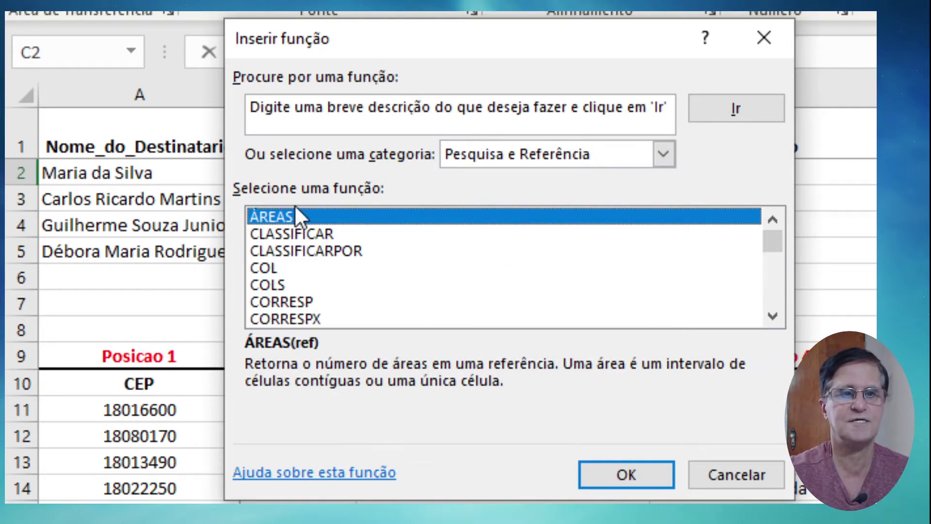
drag(769, 246, 795, 326)
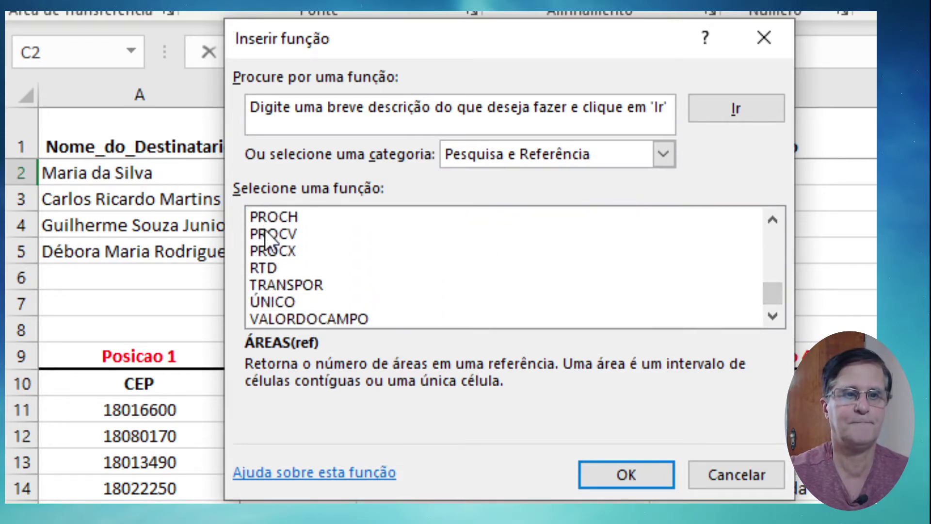
click(289, 234)
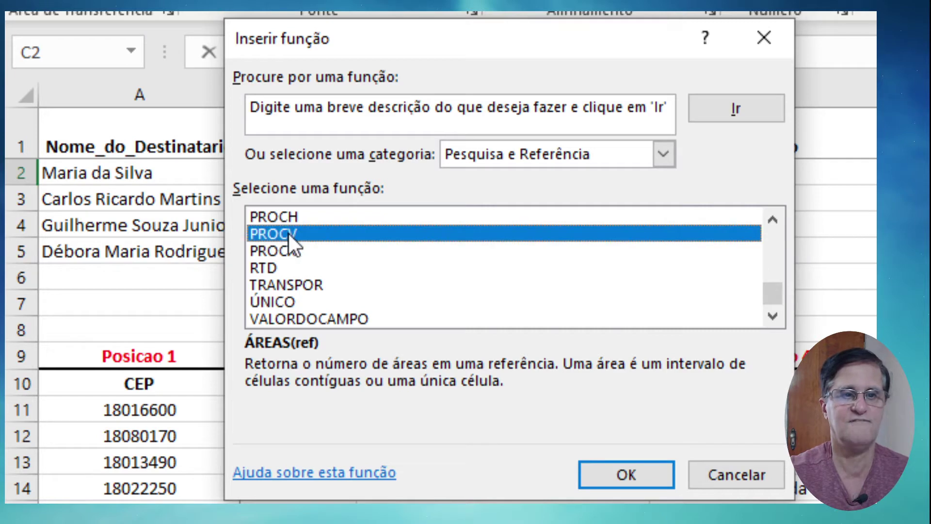
click(646, 473)
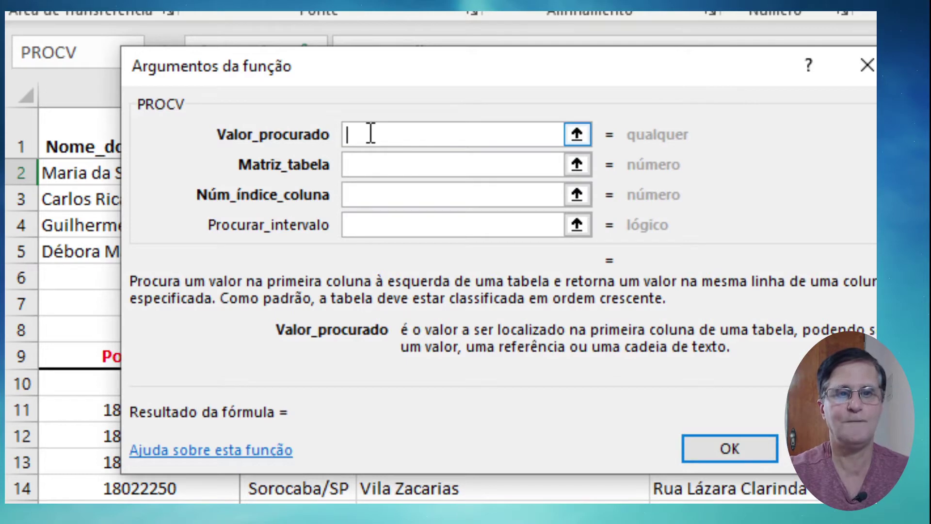
Step: Set PROCV's Valor_procurado to B2 and its Matriz_tabela to A11:D19
mouse_move(399, 67)
mouse_down()
mouse_move(773, 73)
mouse_move(650, 99)
mouse_up()
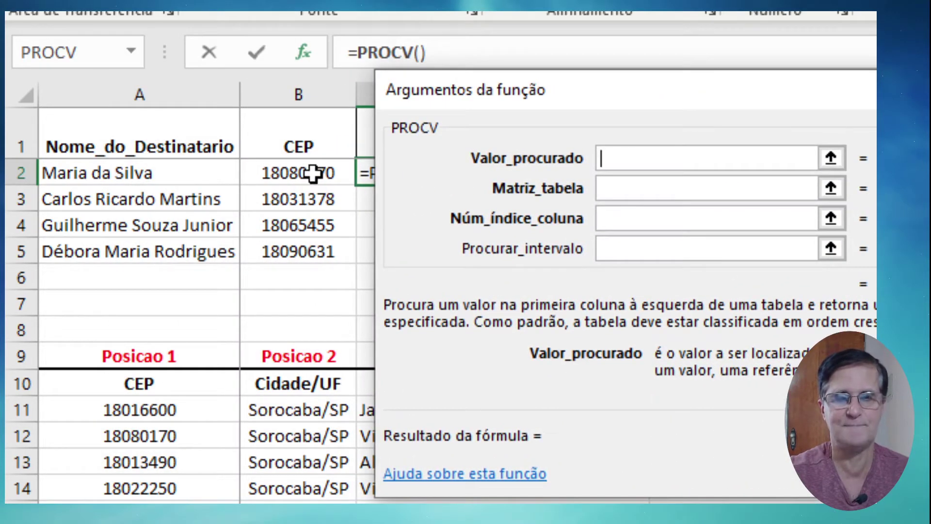
click(666, 157)
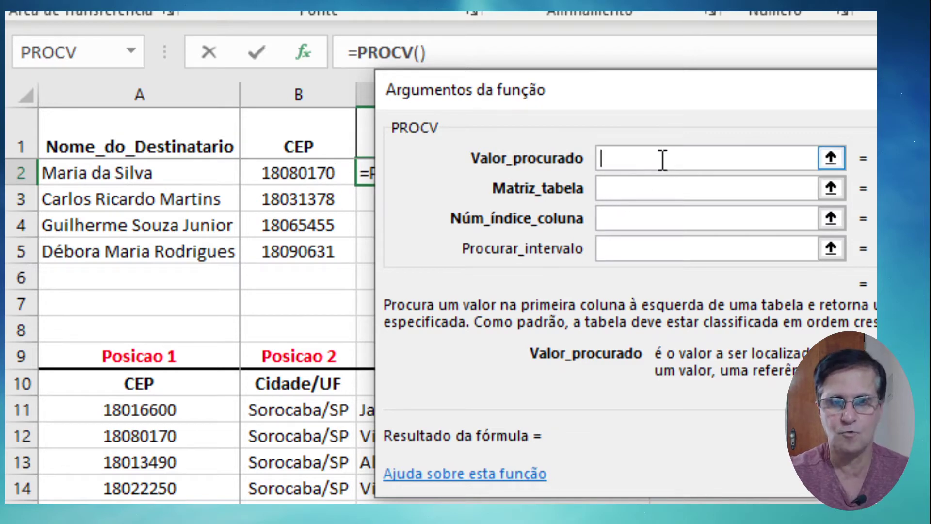
click(309, 174)
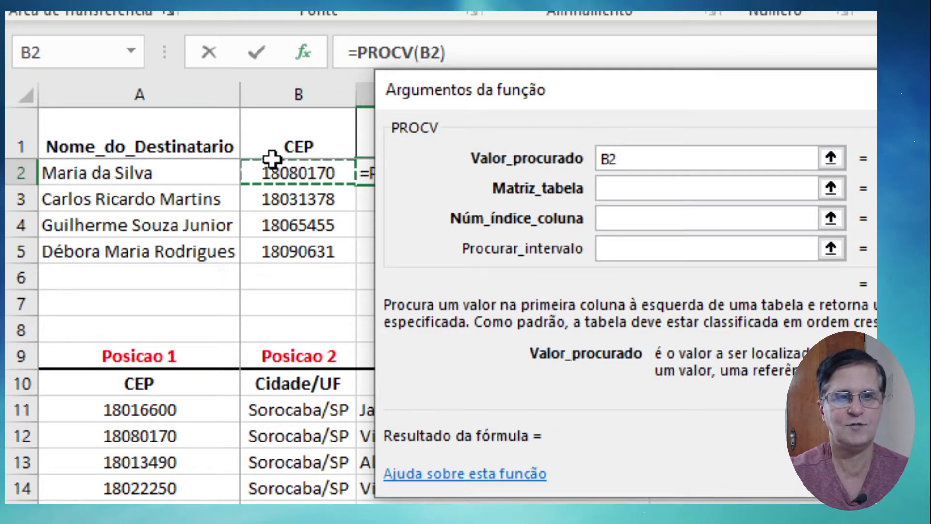
click(694, 178)
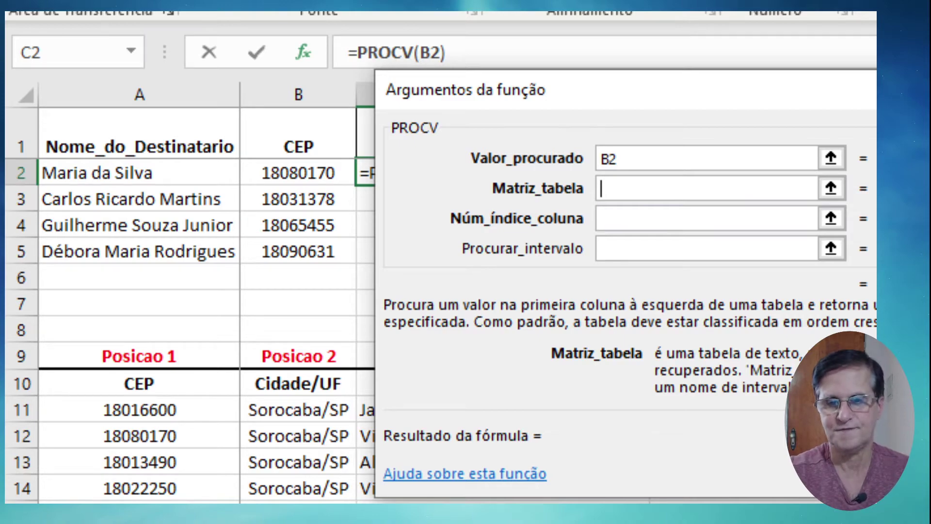
click(139, 410)
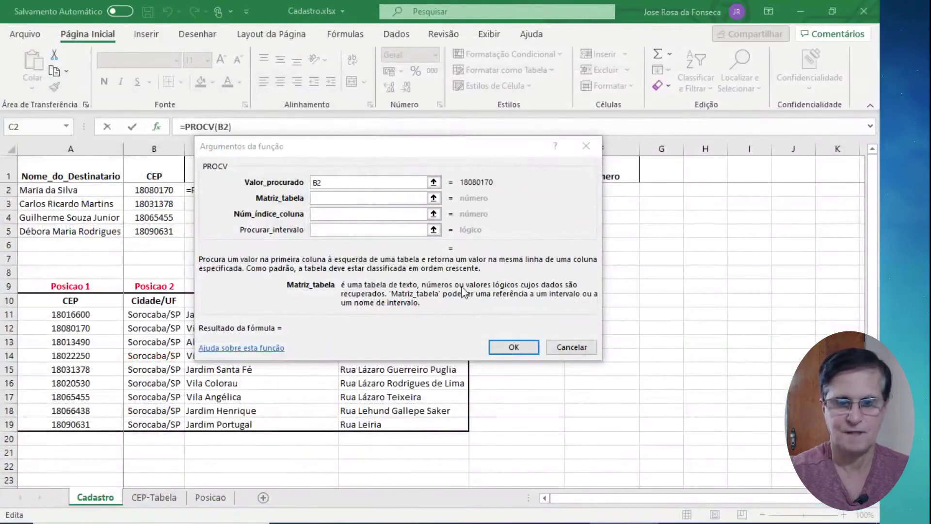
drag(287, 154, 483, 101)
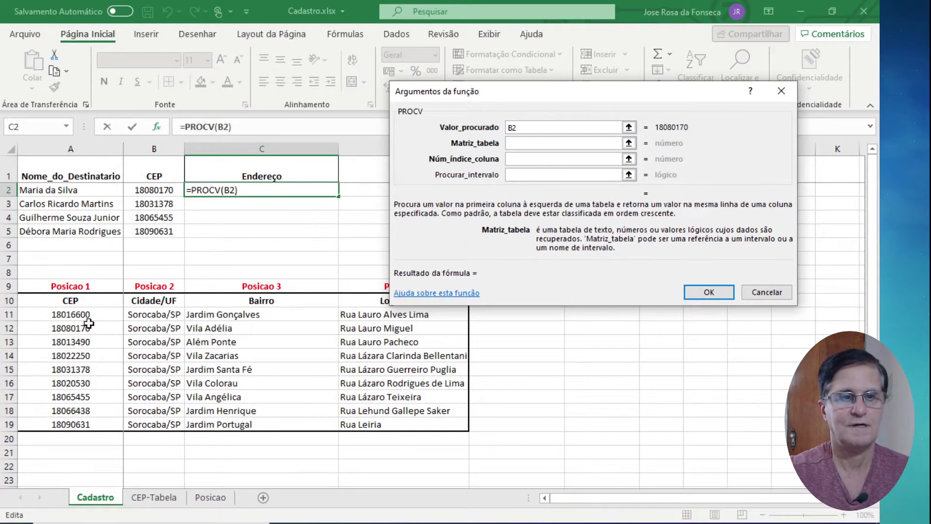
drag(93, 313, 395, 425)
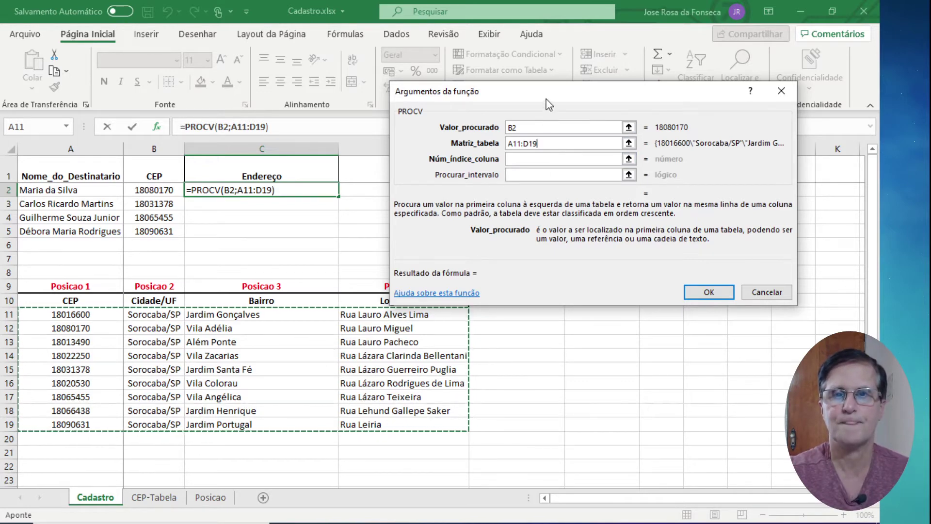
drag(550, 96, 465, 82)
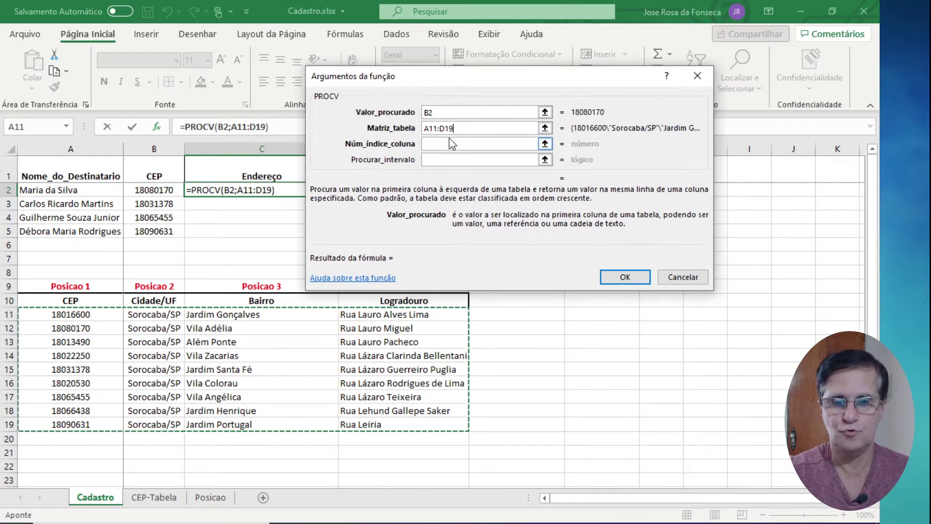
drag(456, 81, 211, 67)
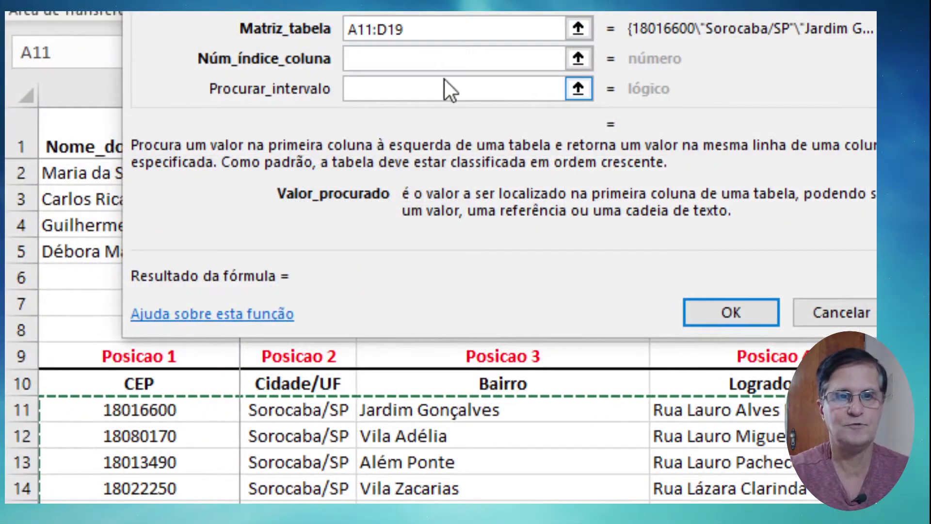
Step: Enter column index 4 and FALSO for exact match so C2 returns Rua Lauro Miguel
click(430, 63)
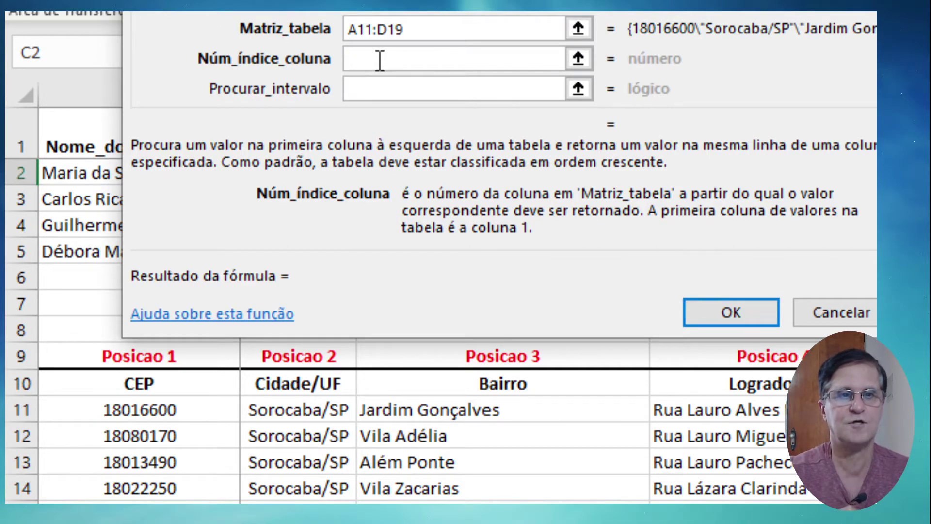
text(4)
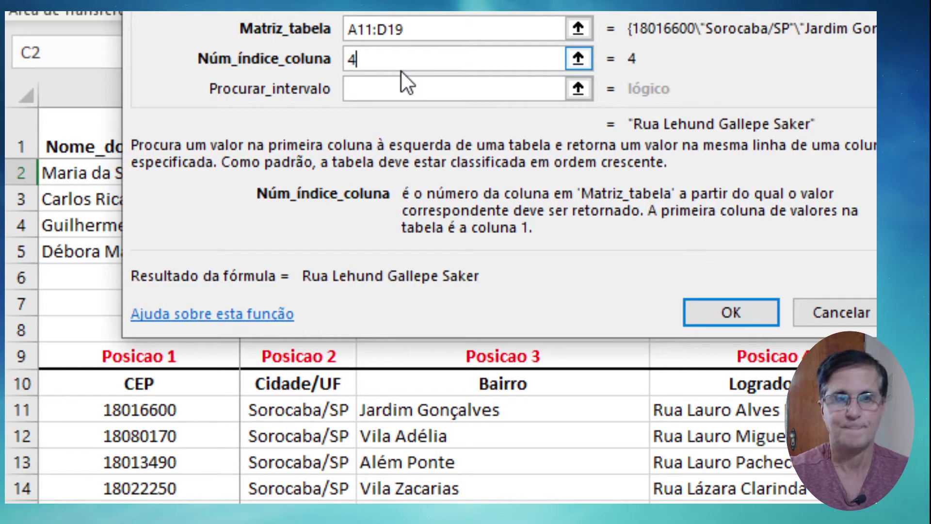
click(403, 86)
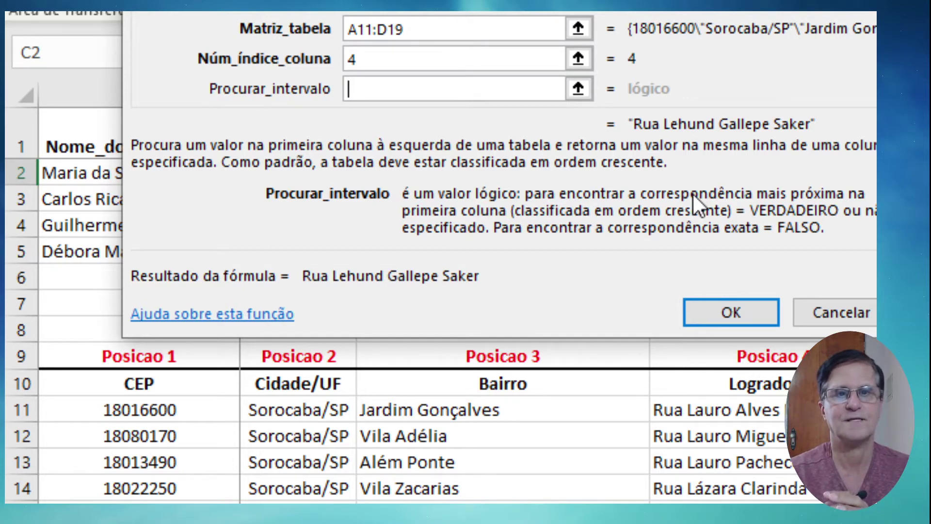
text(F)
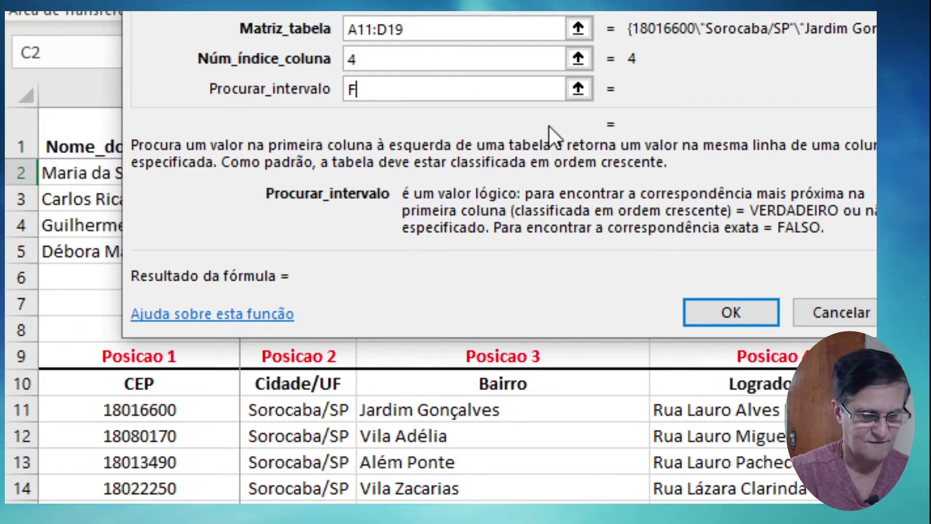
text(ALSO)
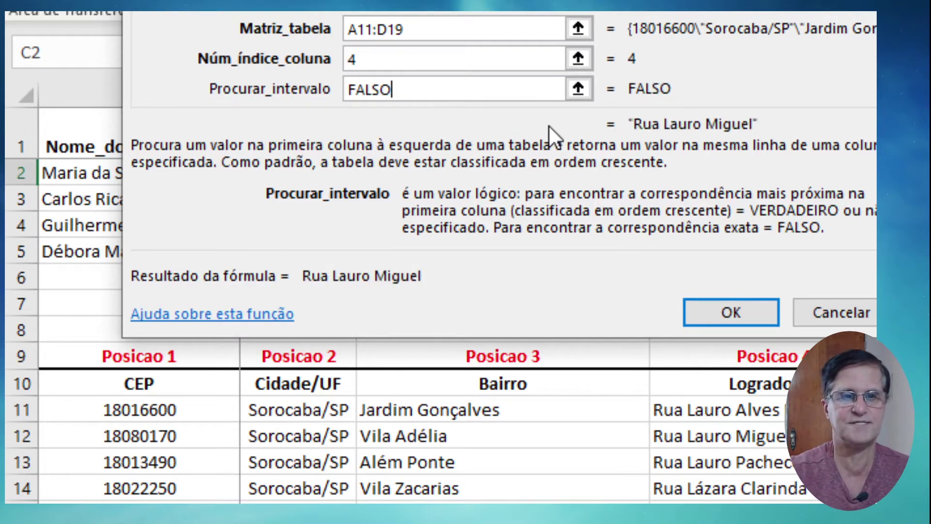
click(751, 312)
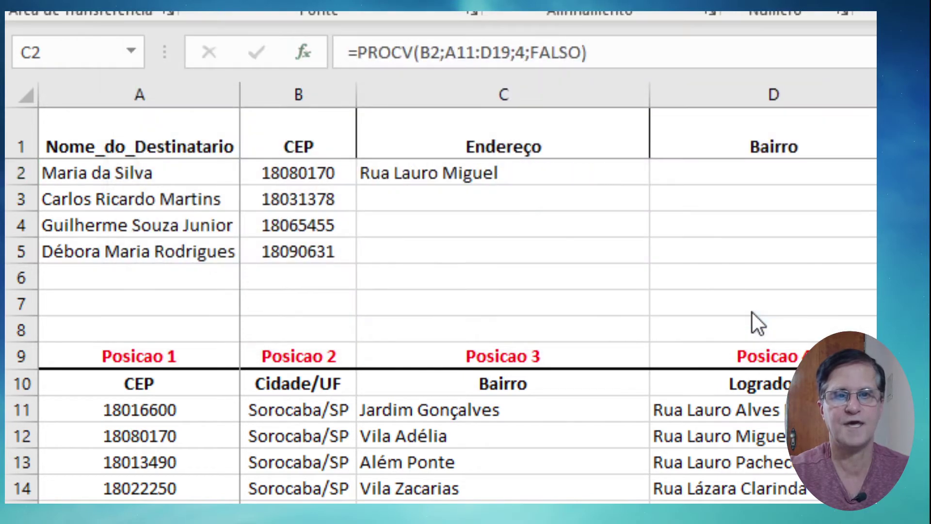
Step: Select D2 under Bairro and pick PROCV from the most recently used functions
click(411, 170)
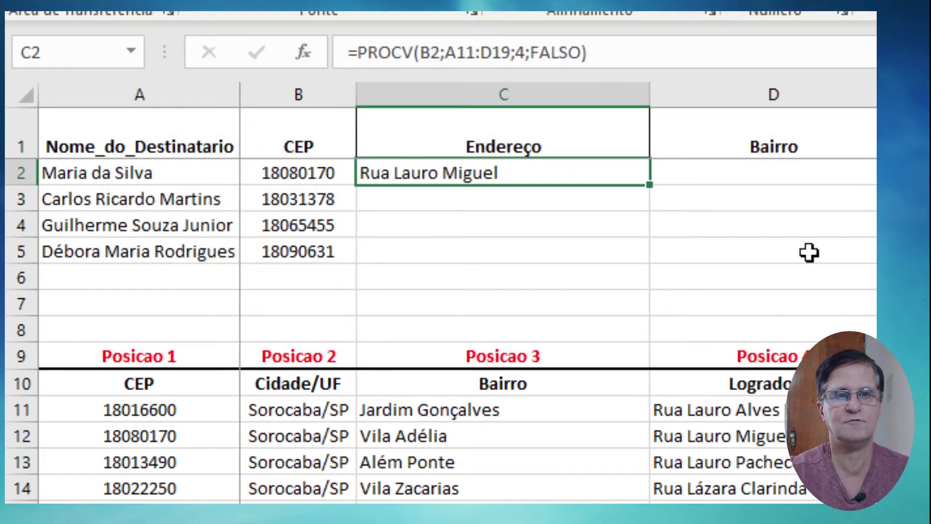
click(751, 173)
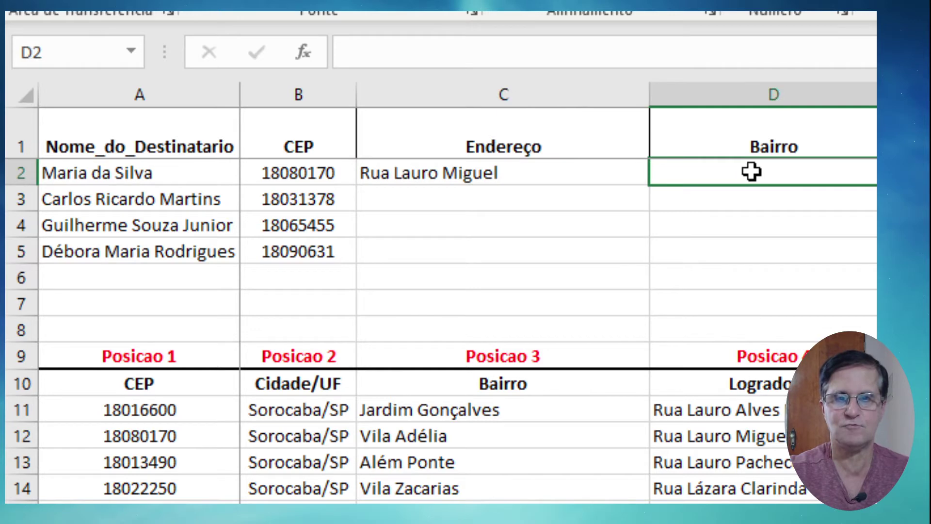
click(311, 56)
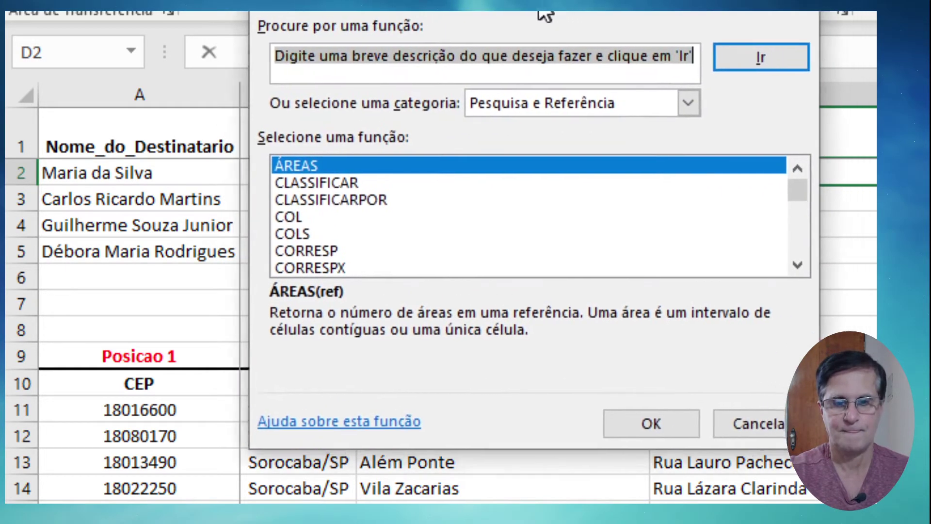
drag(568, 10, 496, 29)
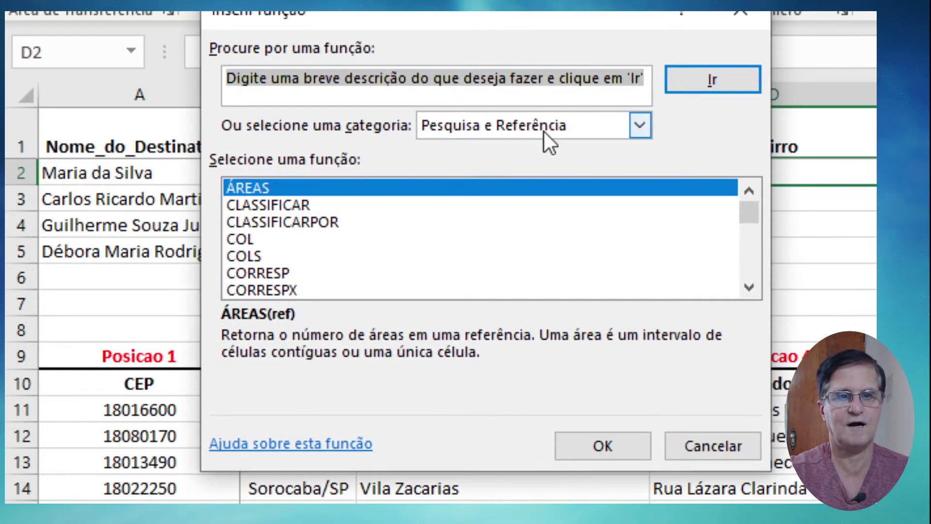
click(641, 127)
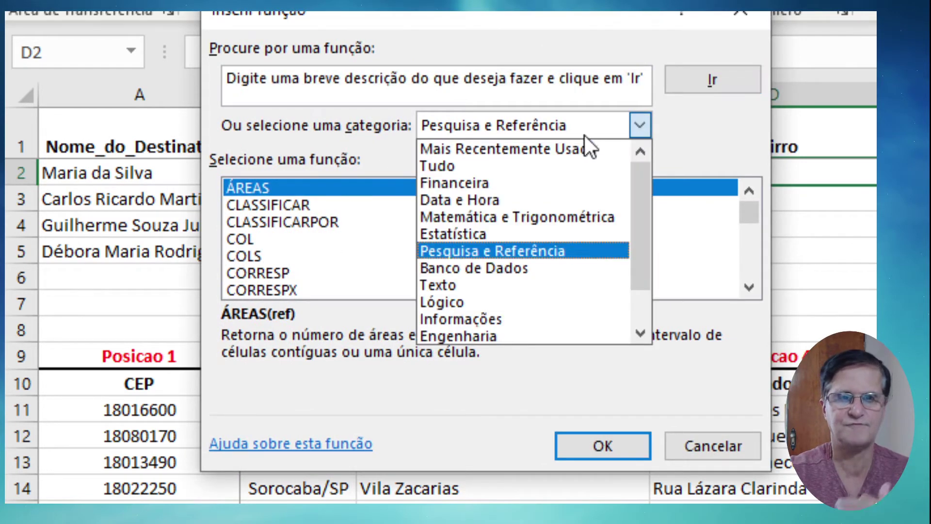
click(564, 149)
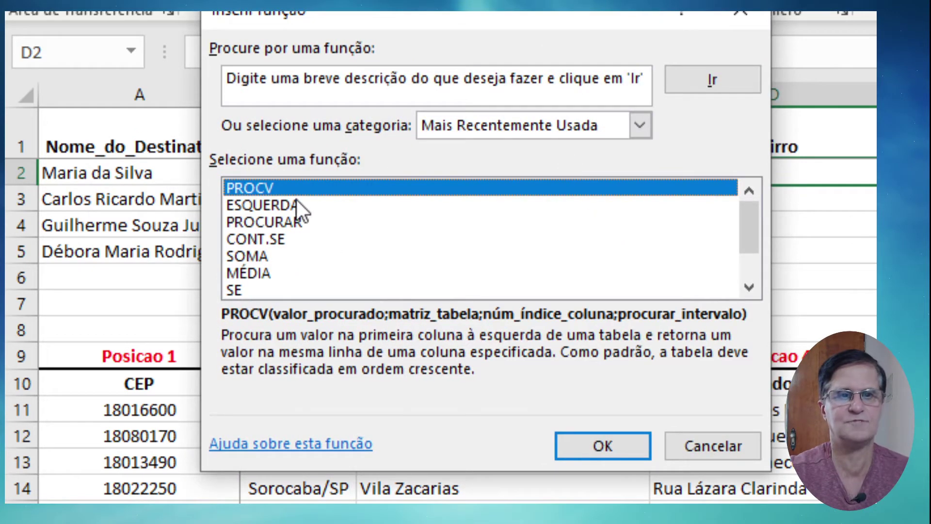
click(601, 443)
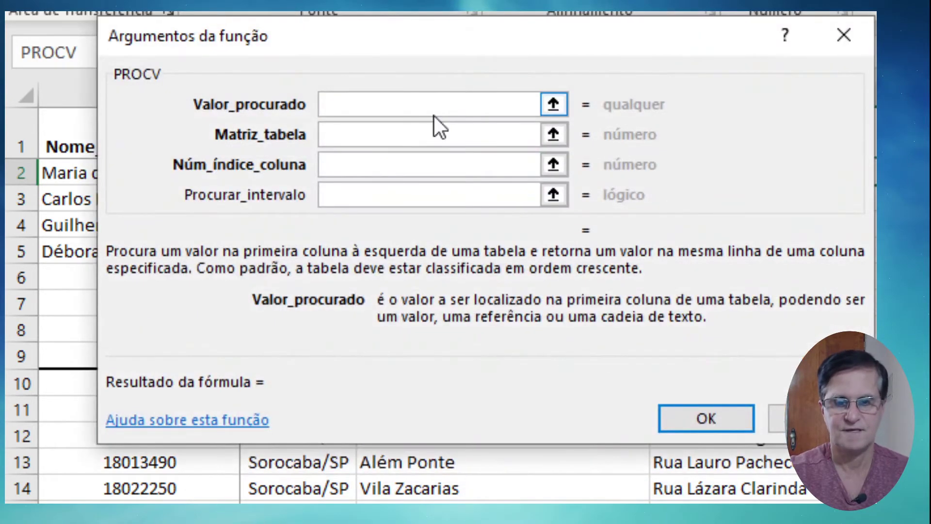
Step: Fill D2's PROCV with B2, A11:D19, column 3 and FALSO so it shows Vila Adélia
mouse_move(442, 51)
mouse_down()
mouse_move(771, 29)
mouse_move(708, 37)
mouse_up()
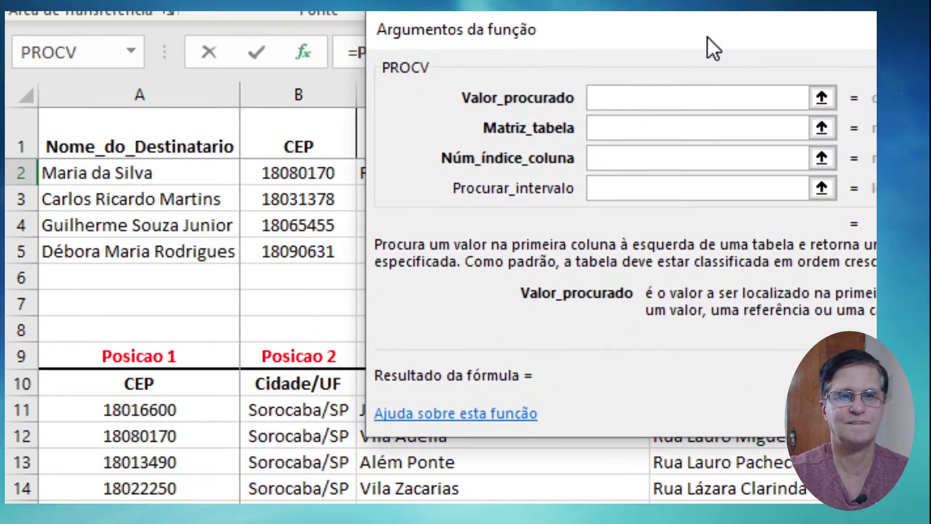
click(320, 172)
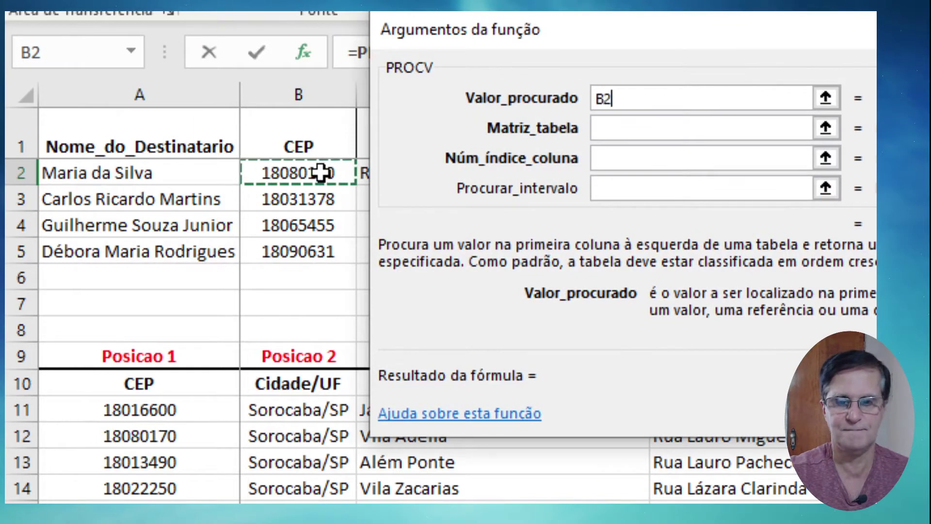
click(645, 130)
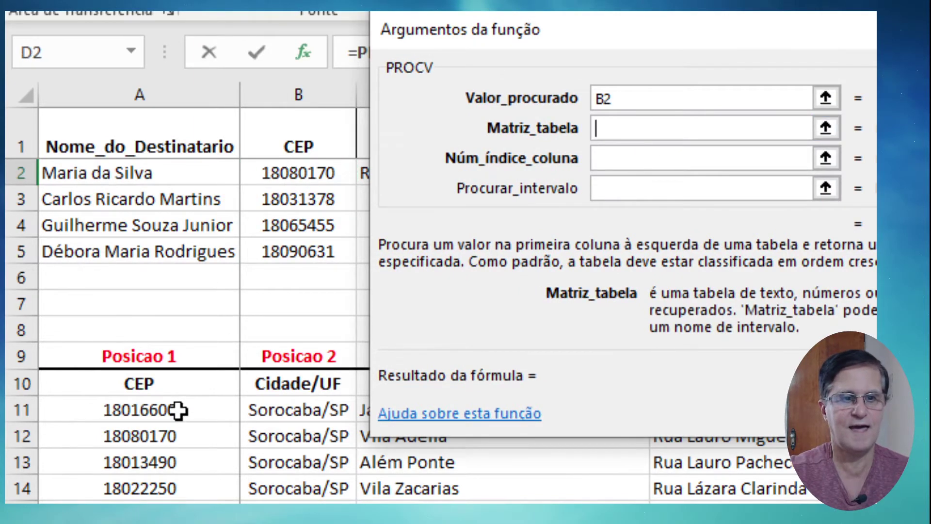
drag(183, 409, 718, 519)
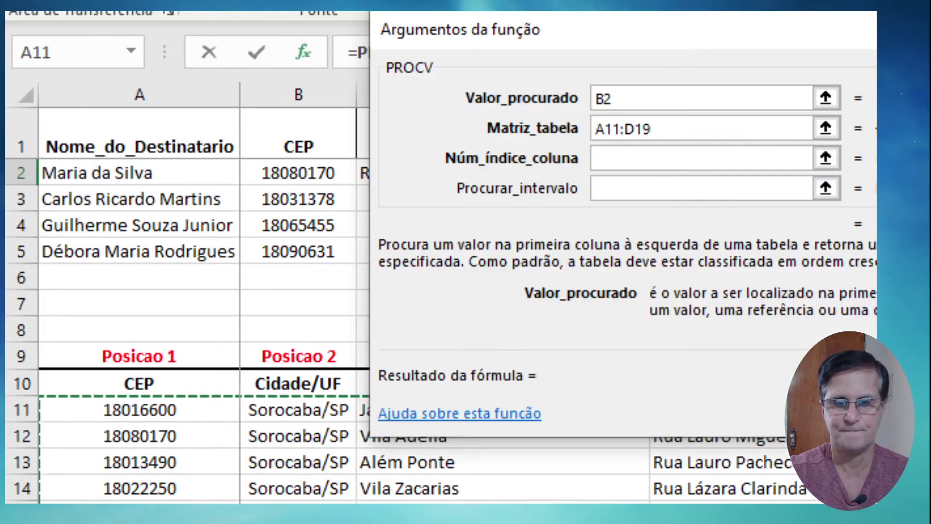
click(685, 160)
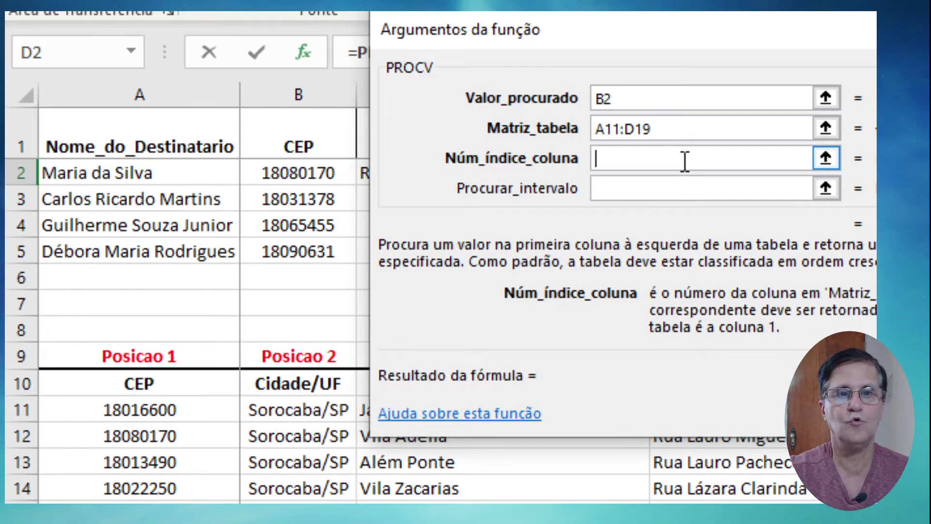
mouse_move(695, 27)
mouse_down()
mouse_move(785, 326)
mouse_move(558, 5)
mouse_up()
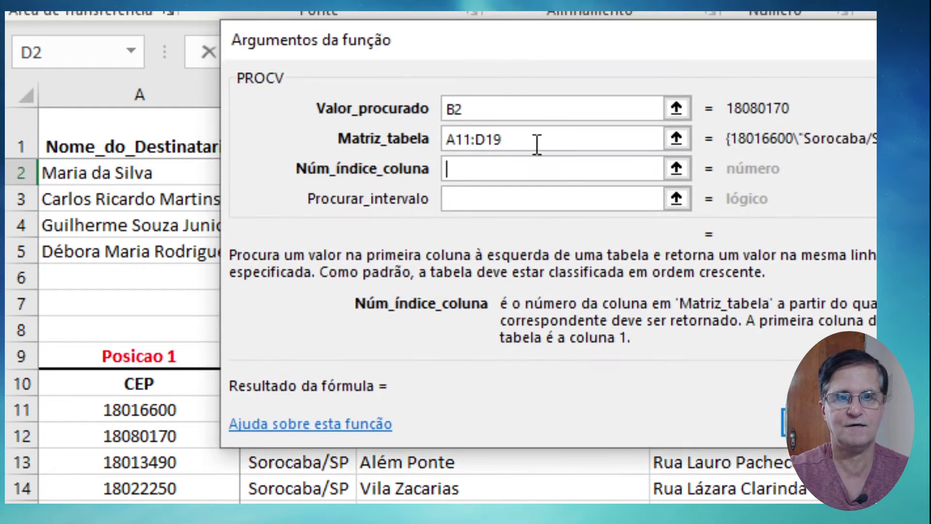
text(3)
click(537, 192)
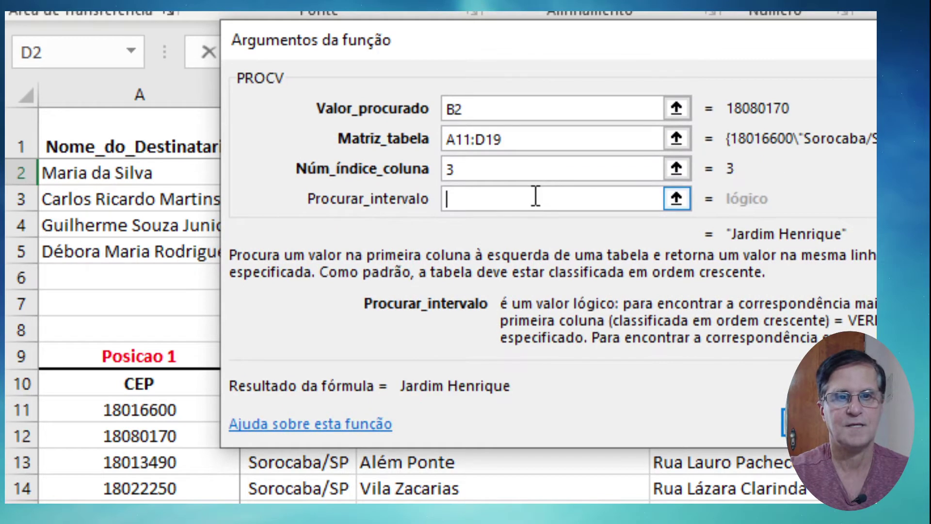
text(FA)
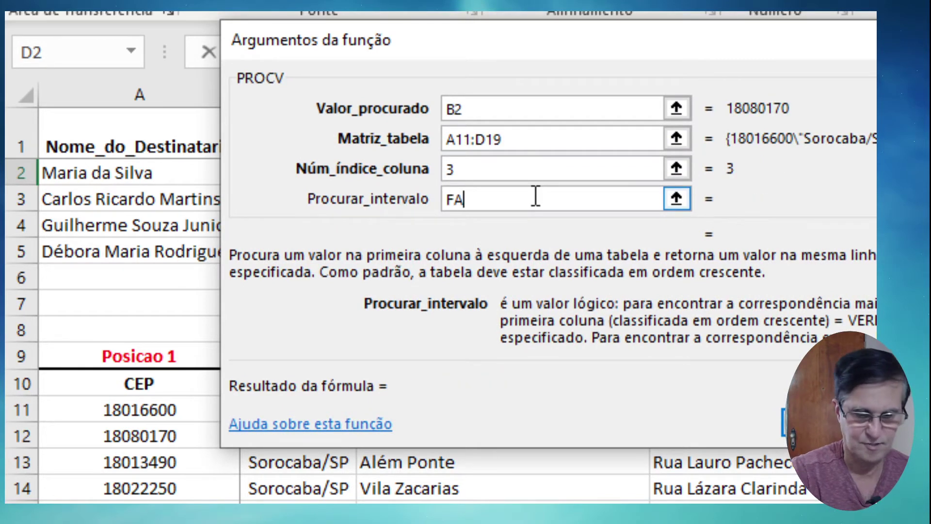
text(LSO)
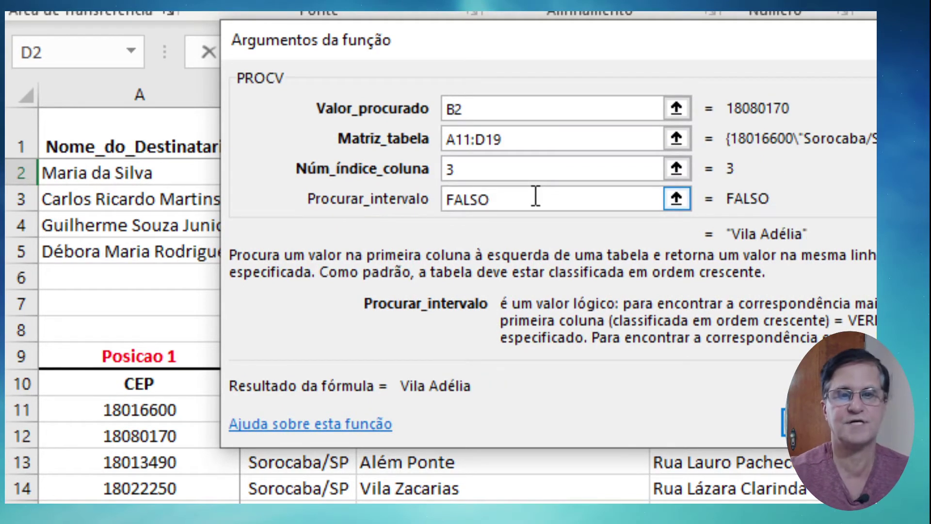
click(805, 422)
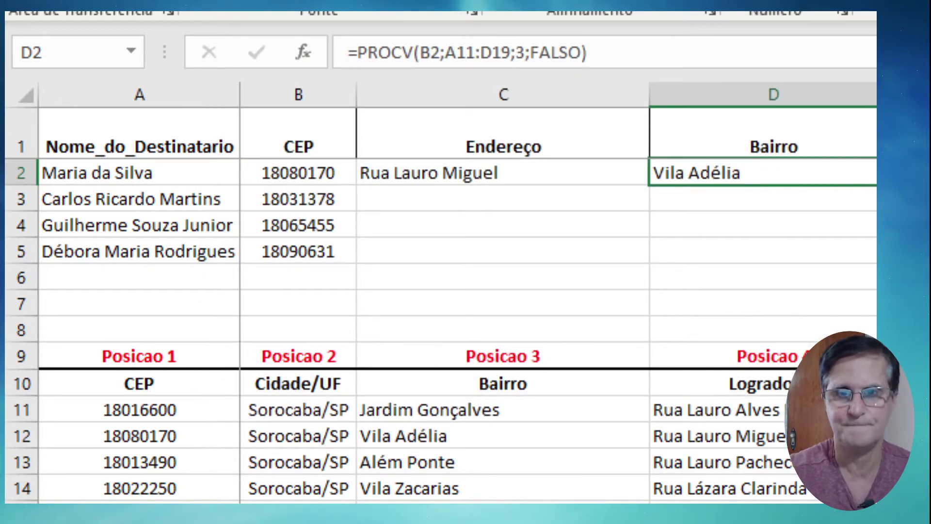
key(Right)
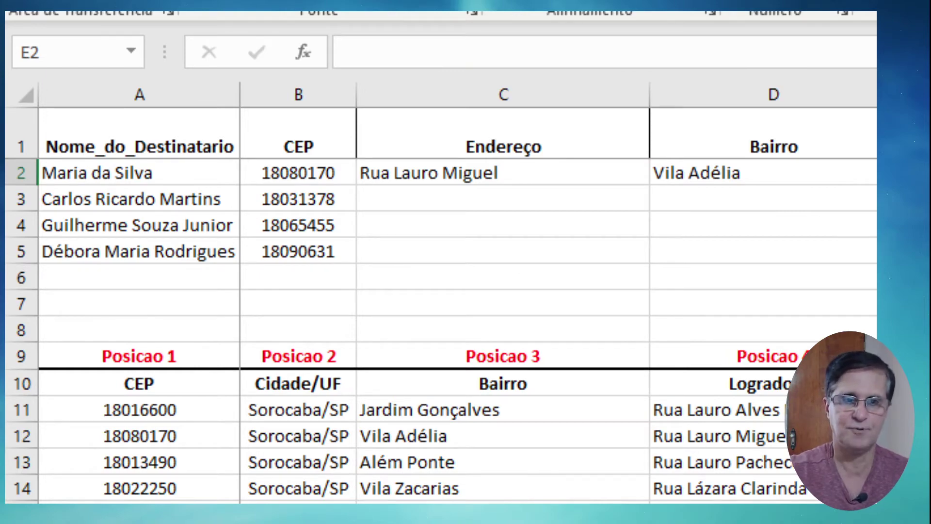
Step: Build E2's PROCV with B2, A11:D19, column 2 and FALSO, returning Sorocaba/SP
click(304, 53)
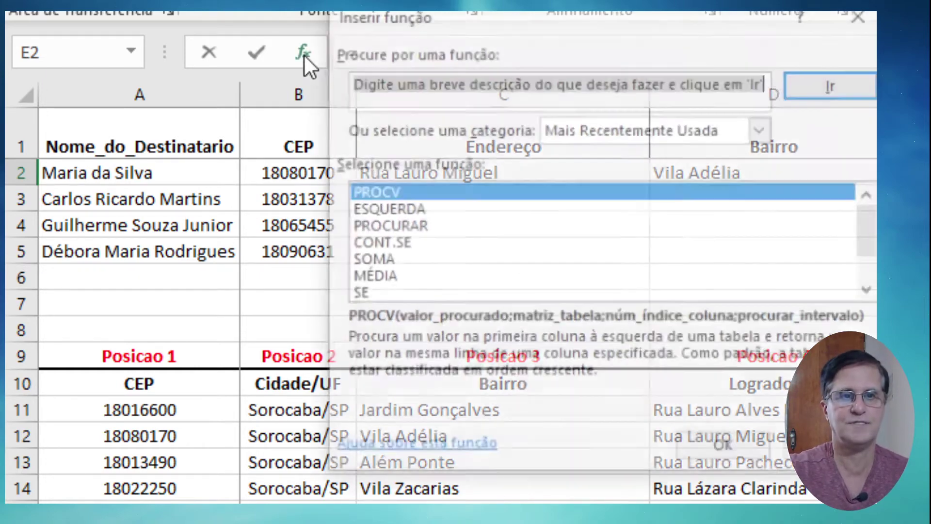
click(721, 446)
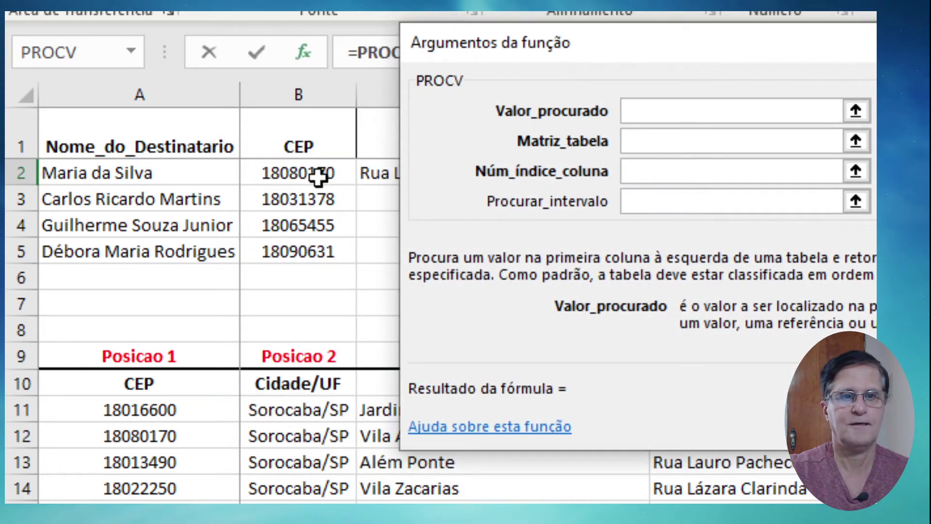
click(316, 173)
click(661, 142)
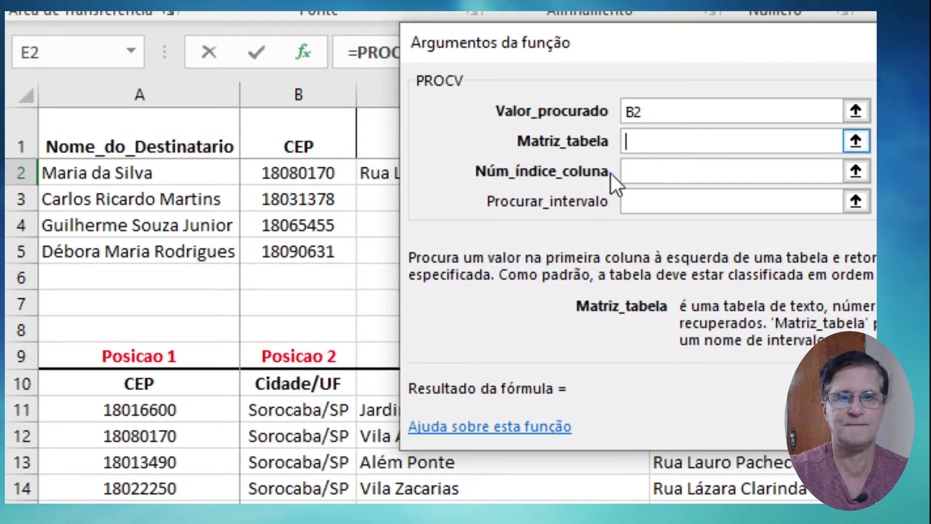
mouse_move(173, 410)
mouse_down()
mouse_move(485, 509)
mouse_move(728, 521)
mouse_up()
click(686, 172)
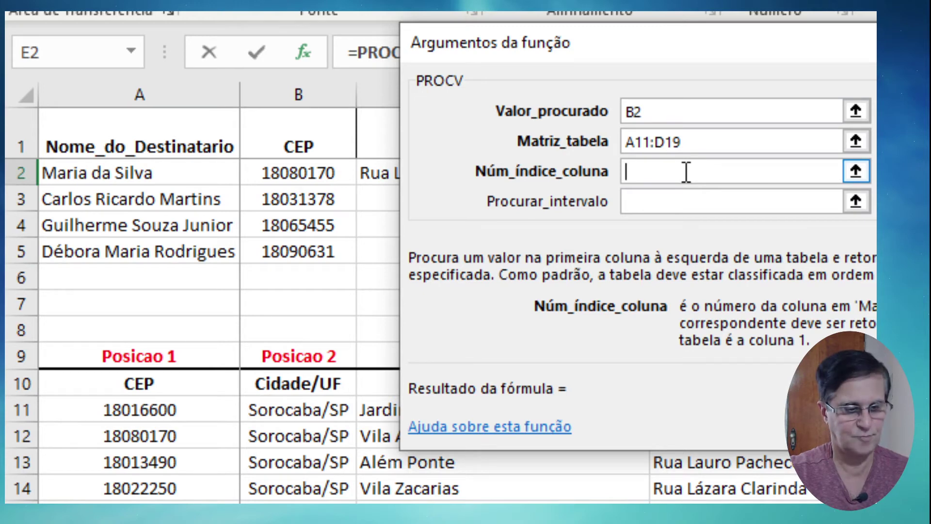
text(2)
click(674, 196)
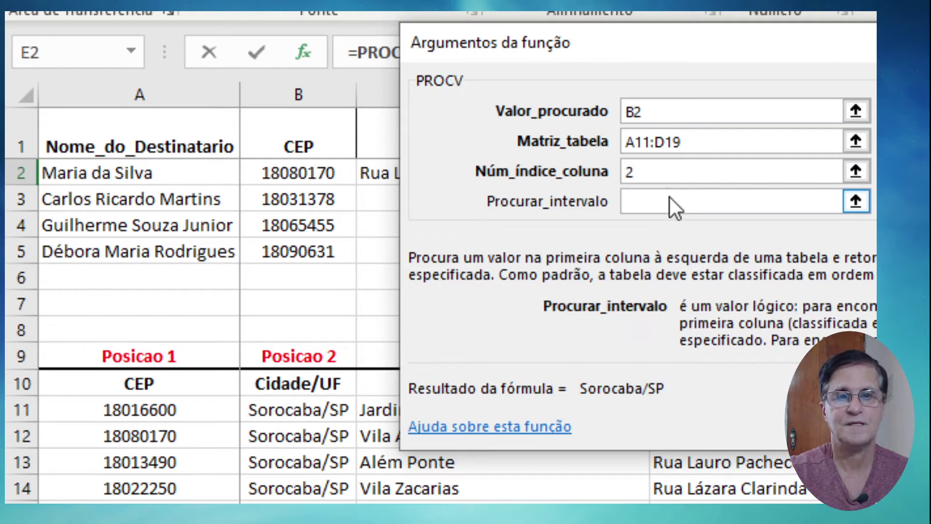
text(FALS)
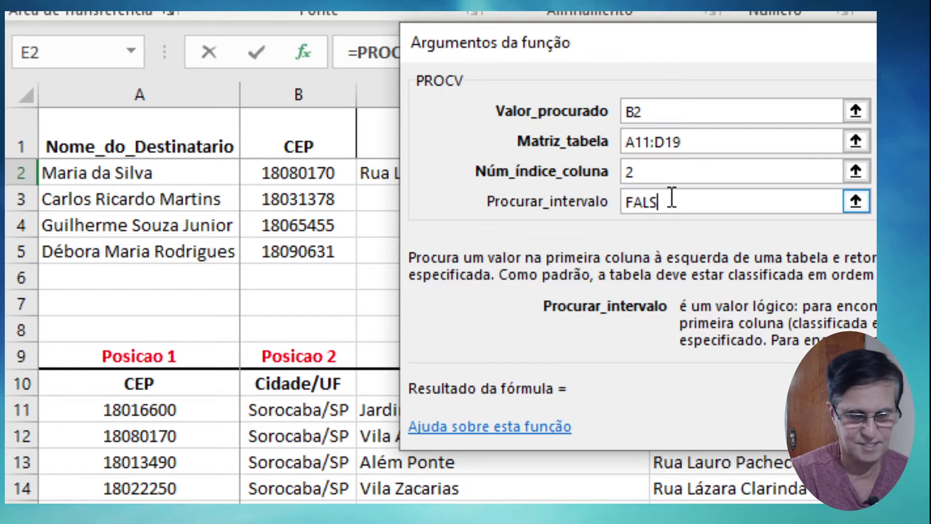
text(O)
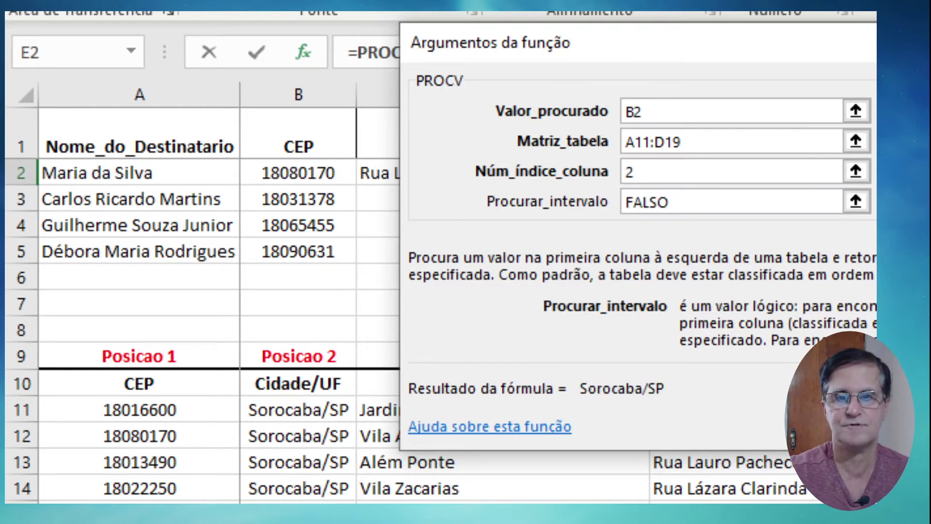
key(Return)
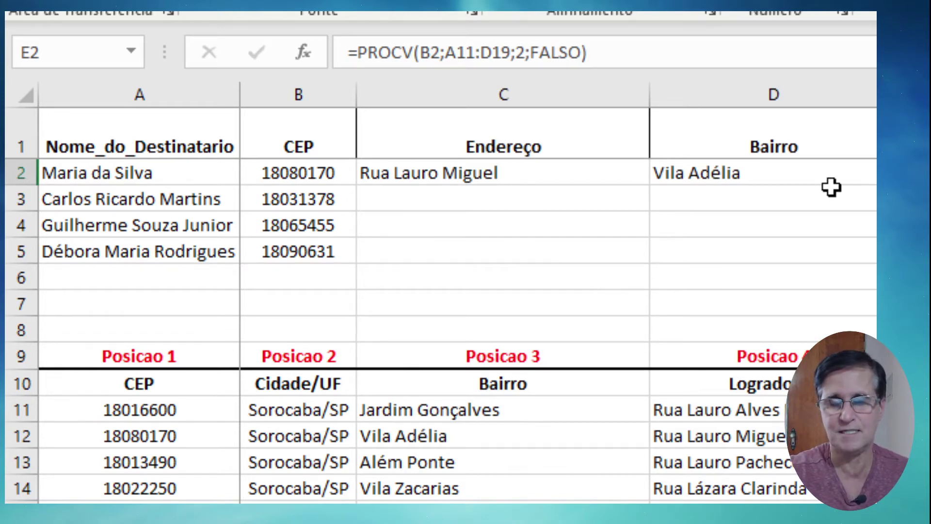
click(576, 166)
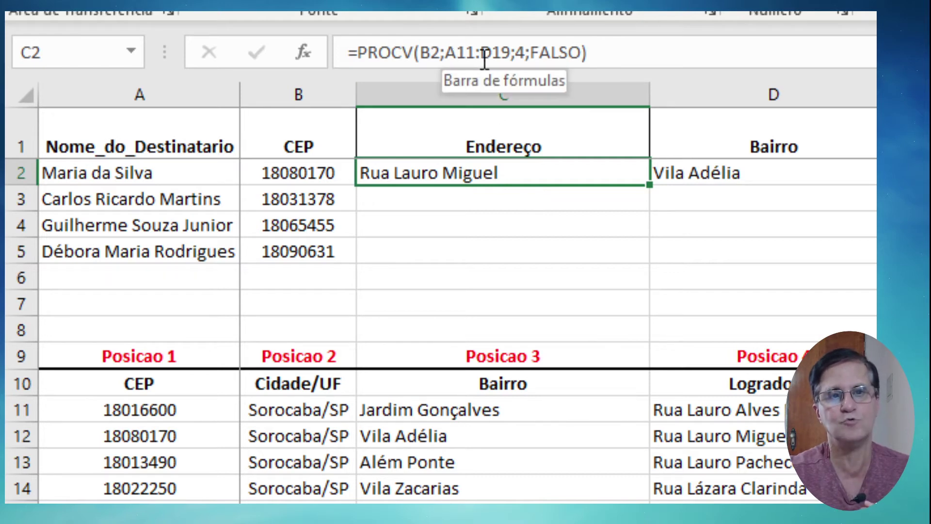
Step: Anchor C2's table range as $A$11:$D19, still returning Rua Lauro Miguel
click(455, 52)
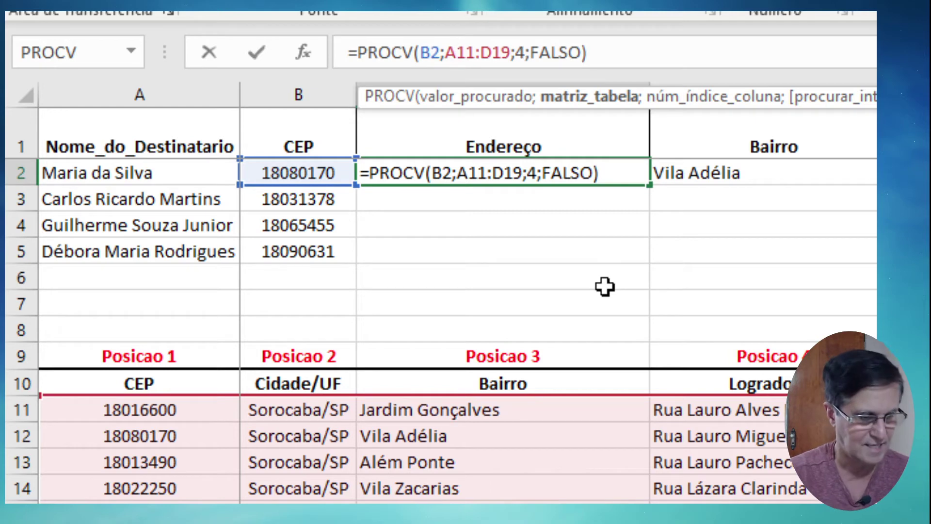
text($11:D)
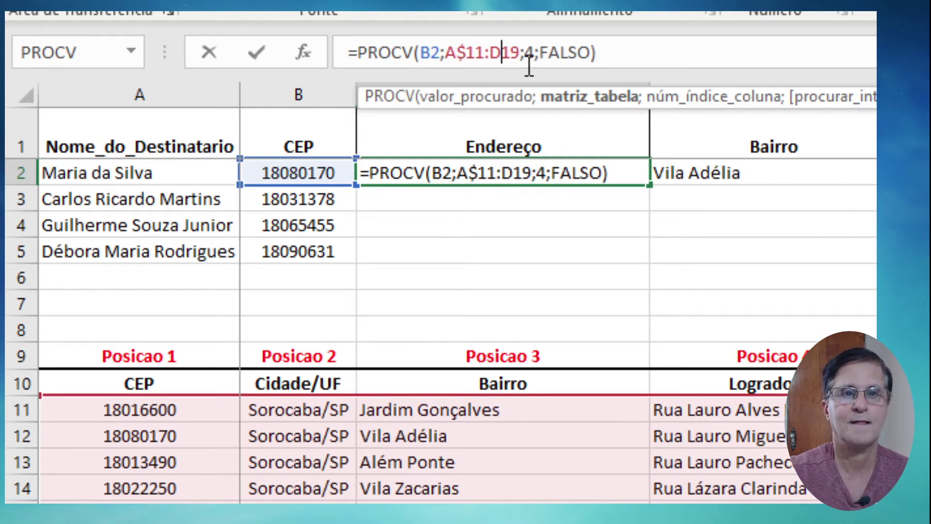
text($)
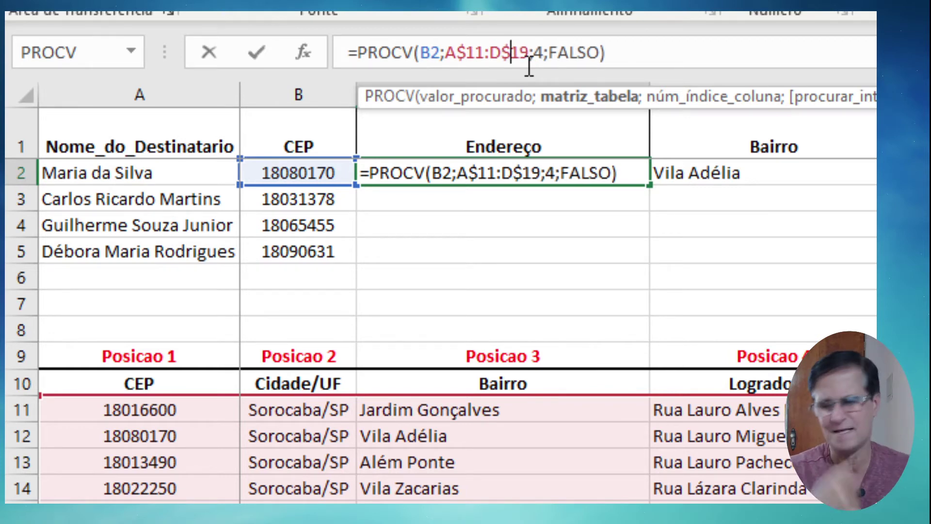
drag(446, 43, 460, 43)
click(459, 46)
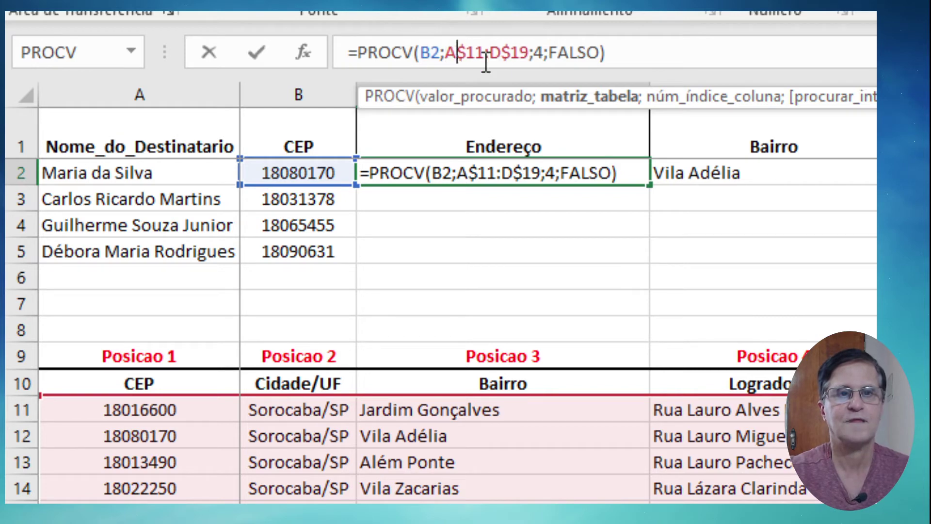
key(Delete)
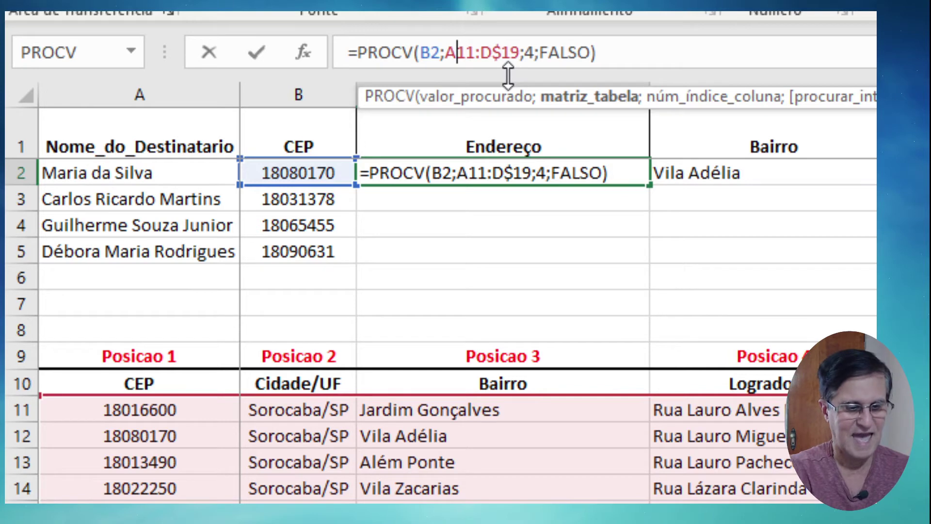
key(F4)
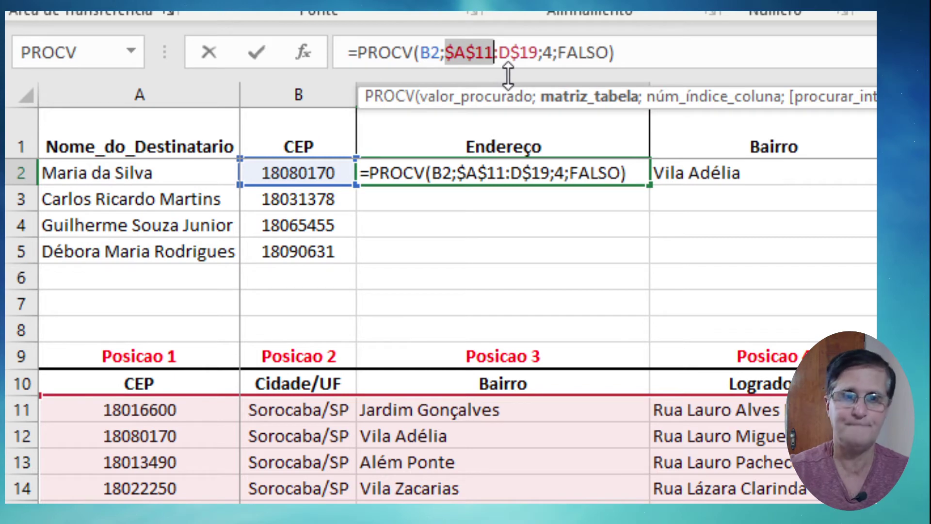
click(512, 53)
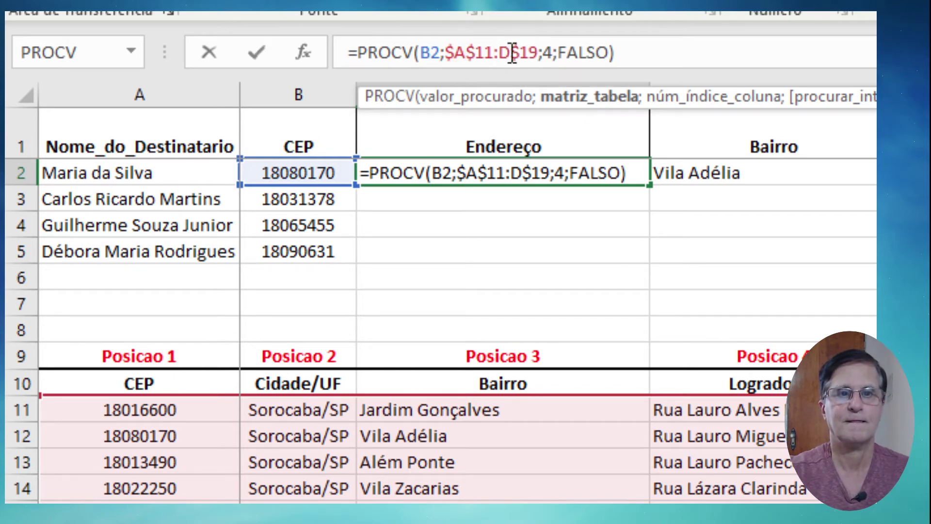
drag(513, 52, 520, 54)
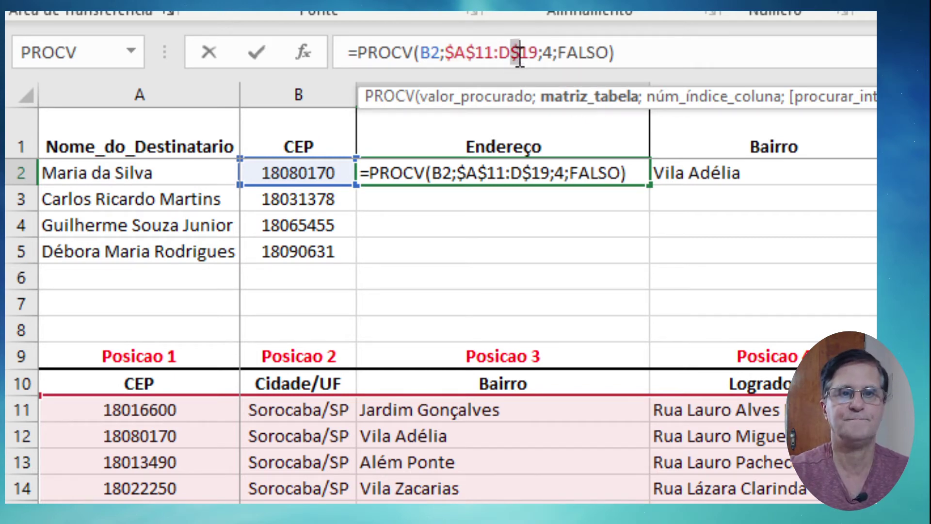
key(F4)
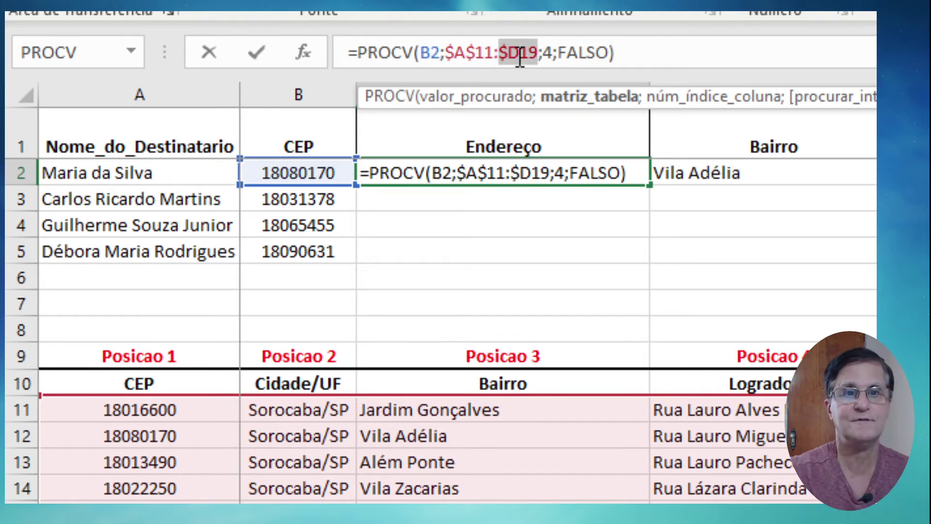
key(Return)
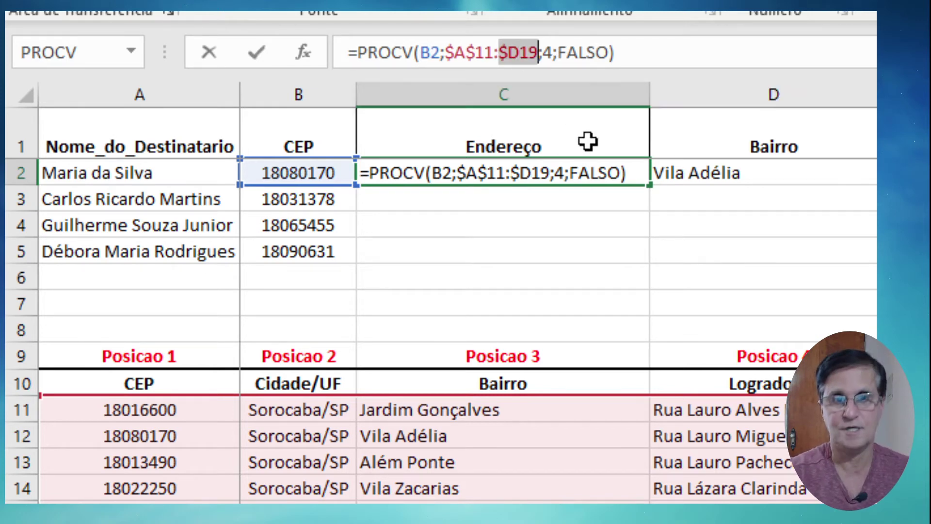
click(526, 175)
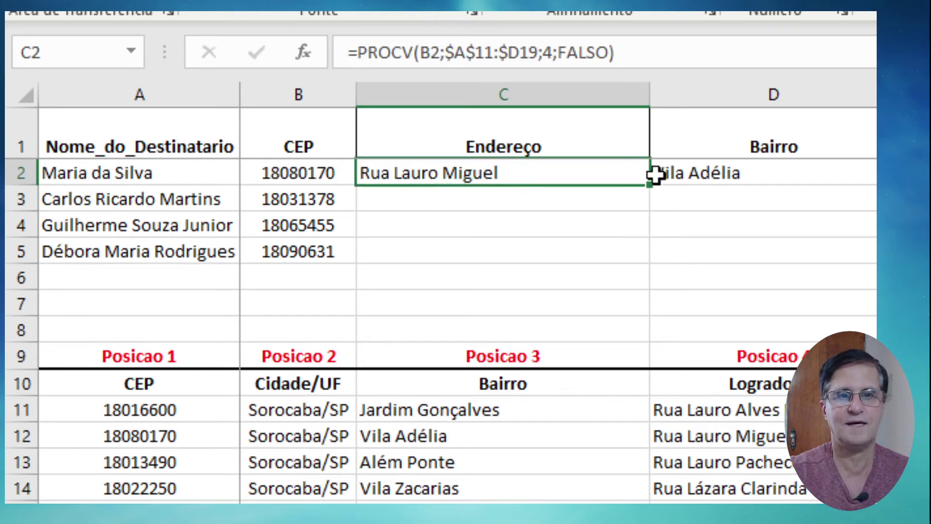
Step: Fill C2's address formula down to C5 and check the copies in C3 to C5
drag(651, 203, 657, 265)
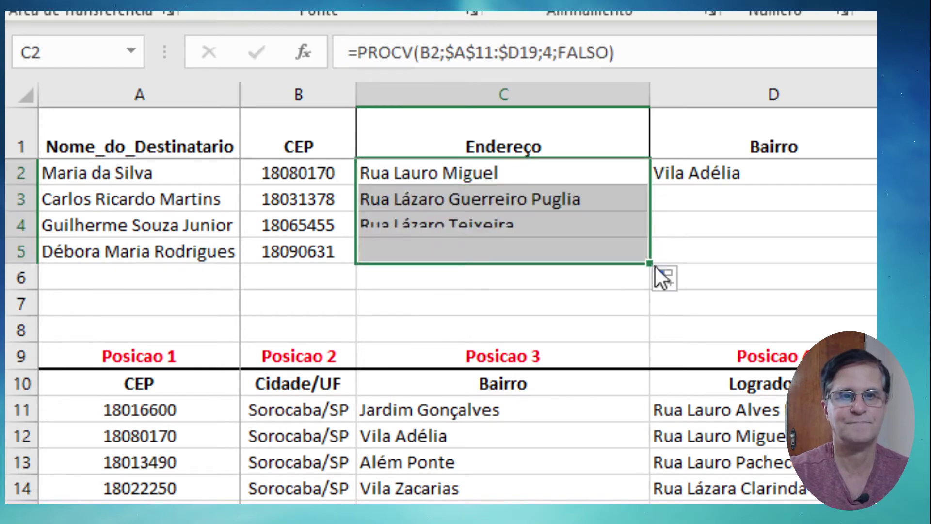
click(522, 200)
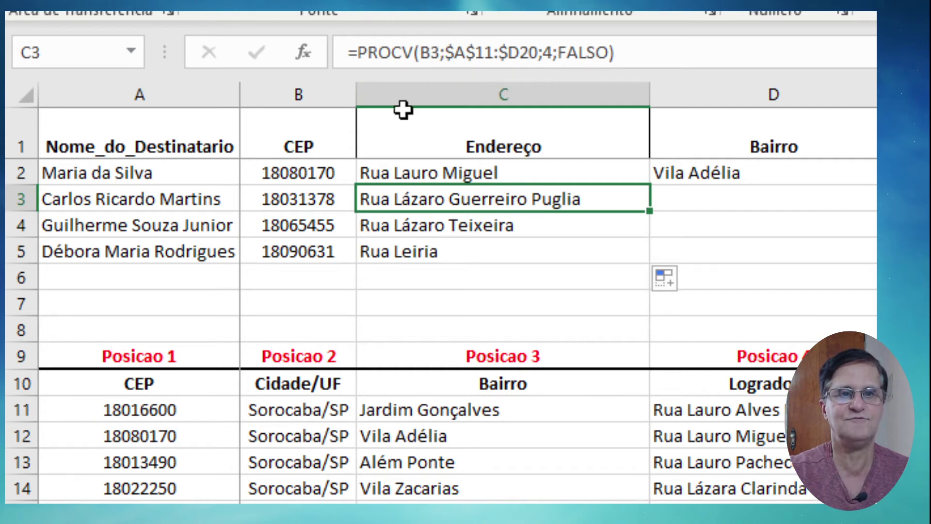
click(408, 224)
click(405, 260)
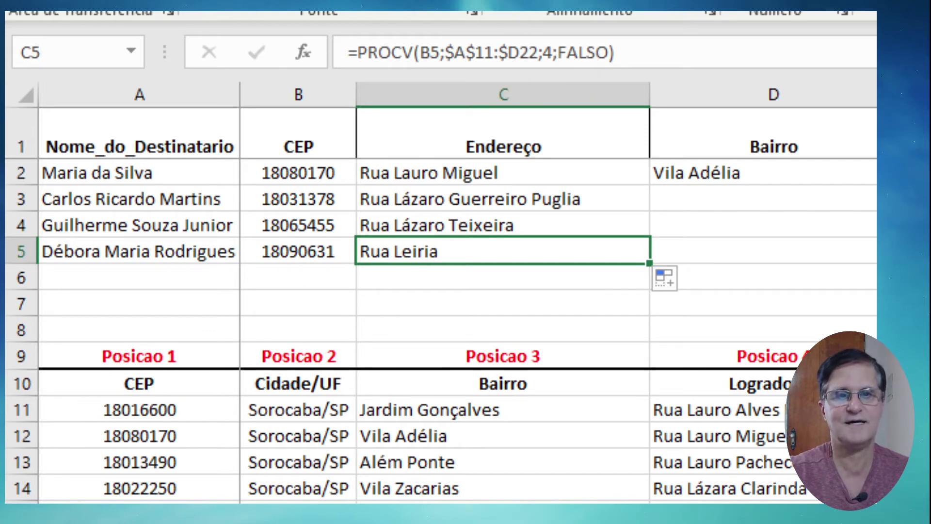
click(534, 224)
Step: Add $19 to the end of C3's table range in the formula bar
click(519, 52)
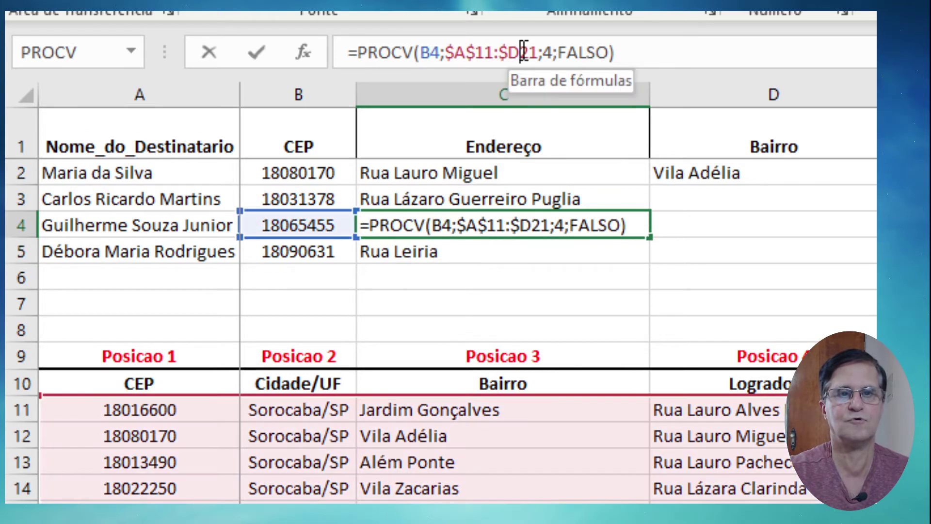
click(505, 199)
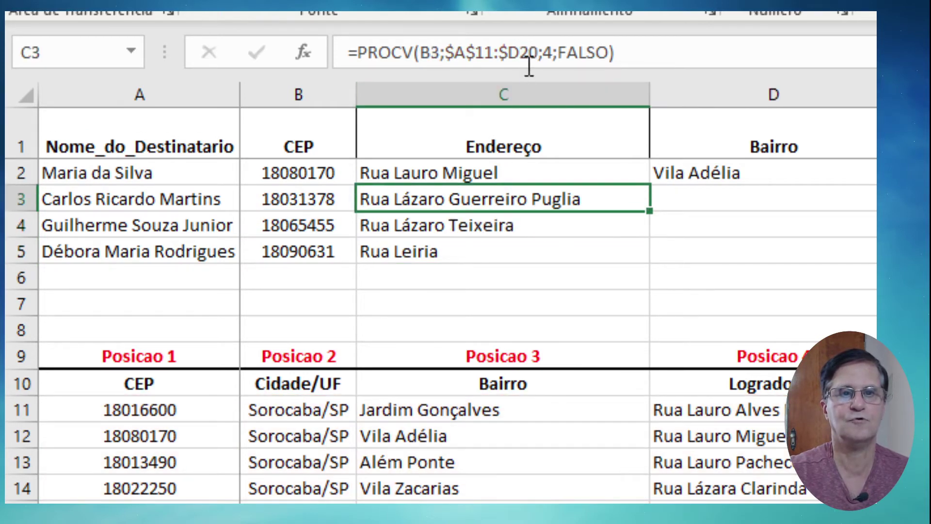
click(524, 53)
click(524, 52)
text($)
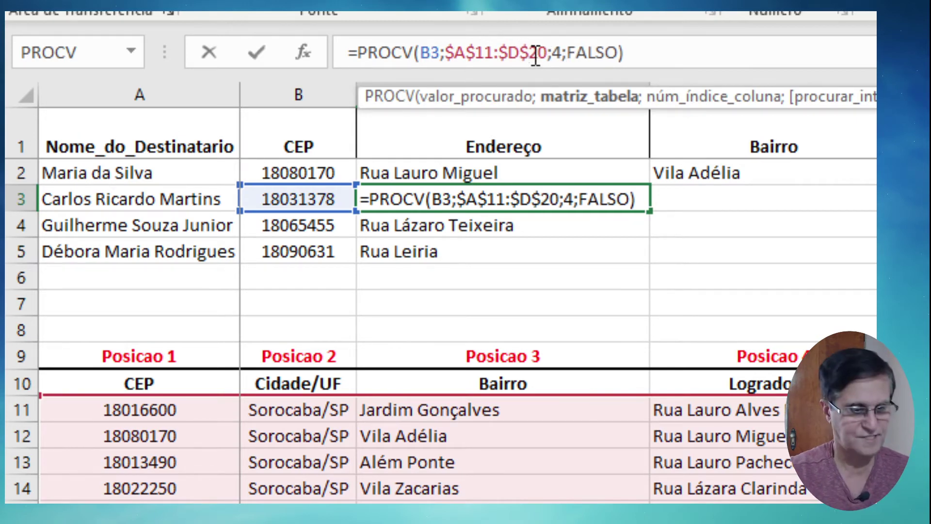
text(19)
key(Delete)
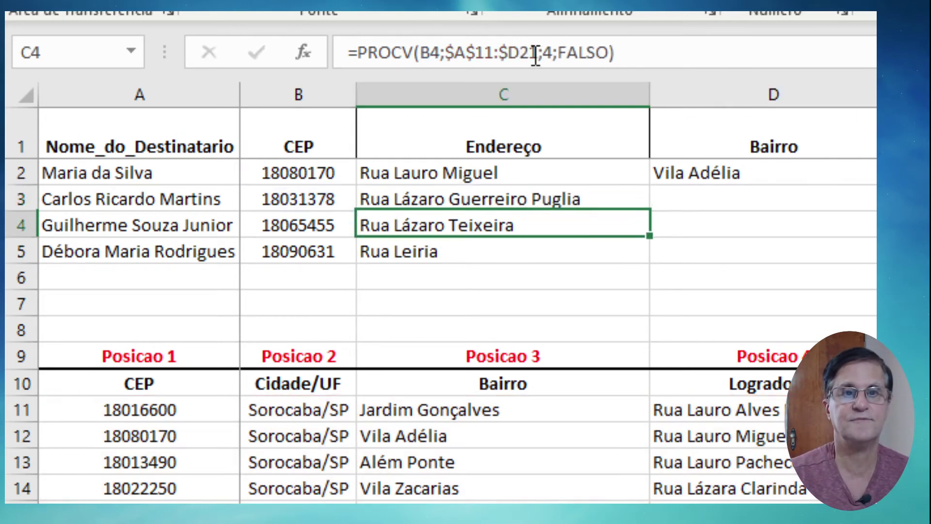
key(Return)
click(492, 177)
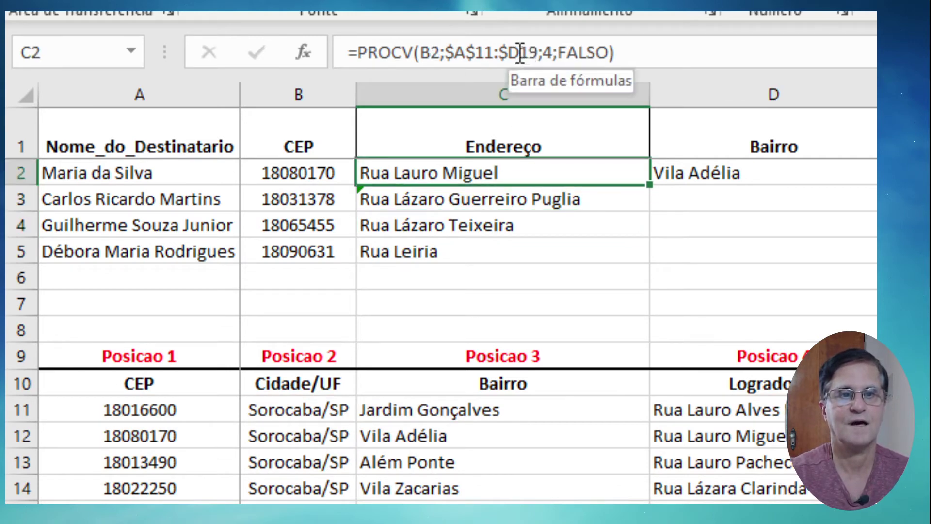
Step: Correct C3's table range end to $D$19
click(528, 201)
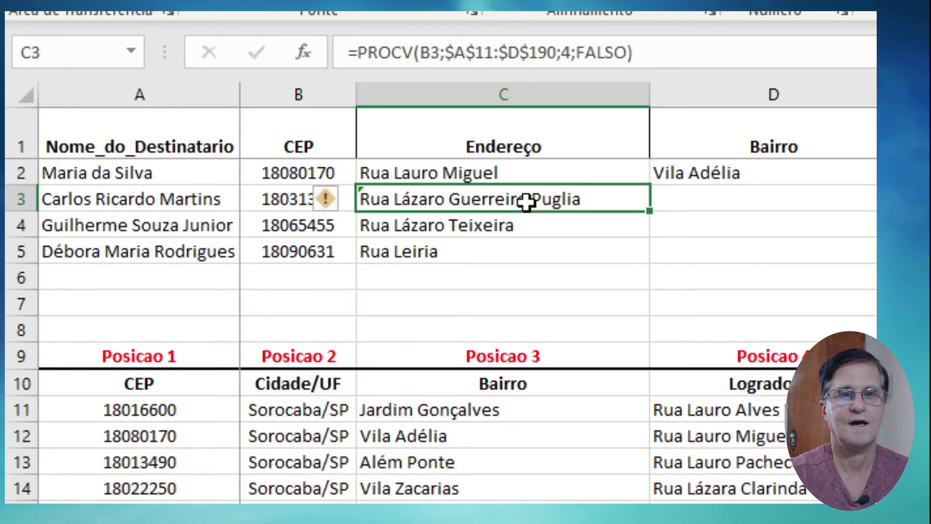
click(556, 52)
key(BackSpace)
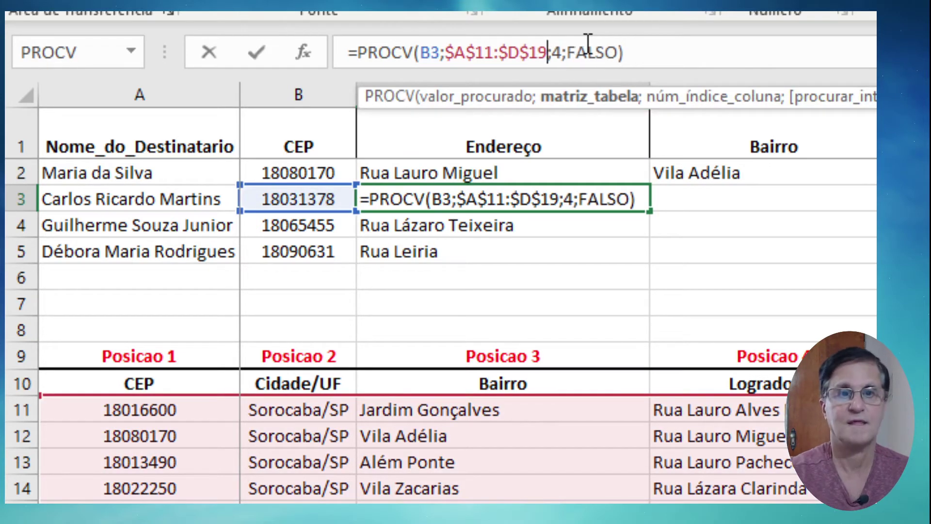
key(Return)
Step: Copy C3's corrected formula down to C5 and check the results in C4 and C5
click(542, 54)
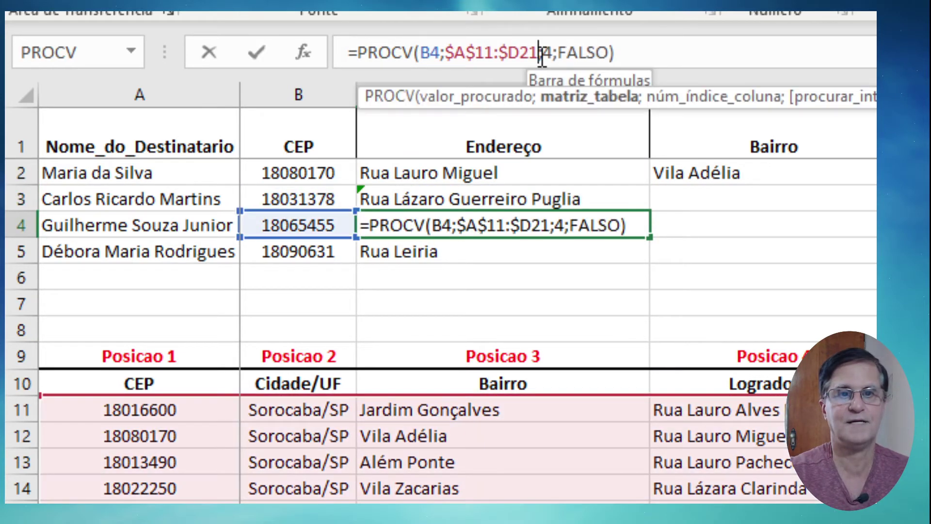
click(536, 202)
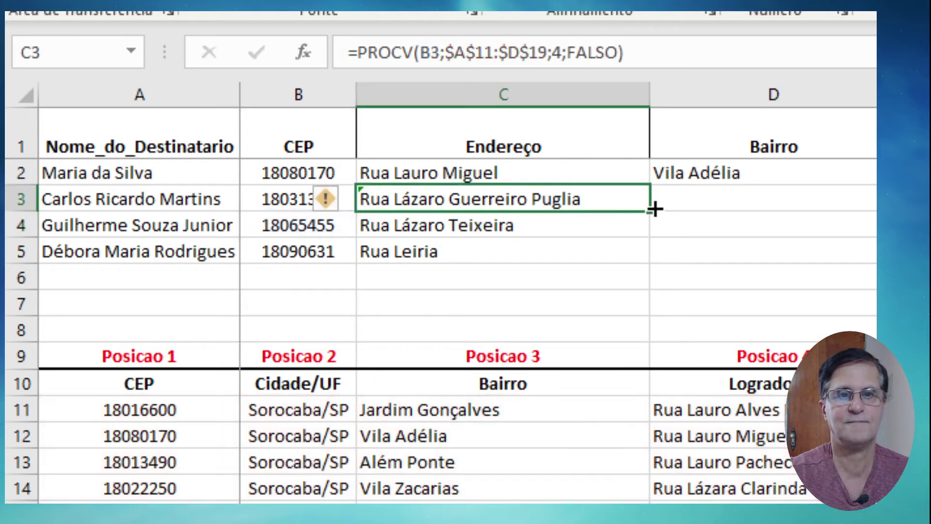
drag(650, 212, 655, 262)
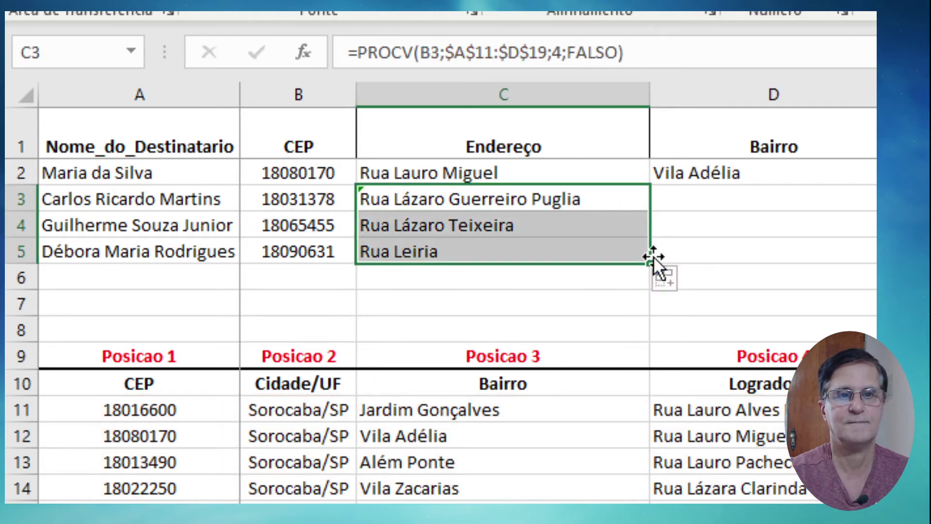
click(537, 228)
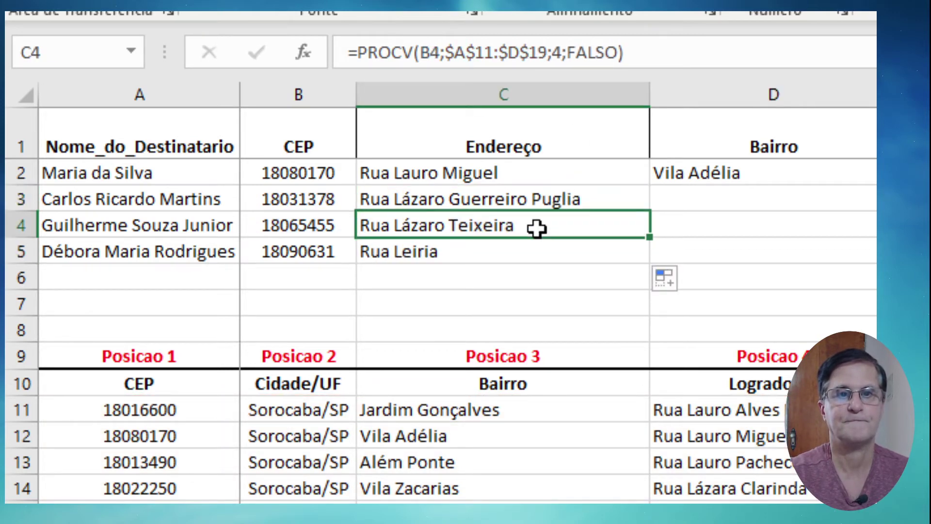
click(533, 258)
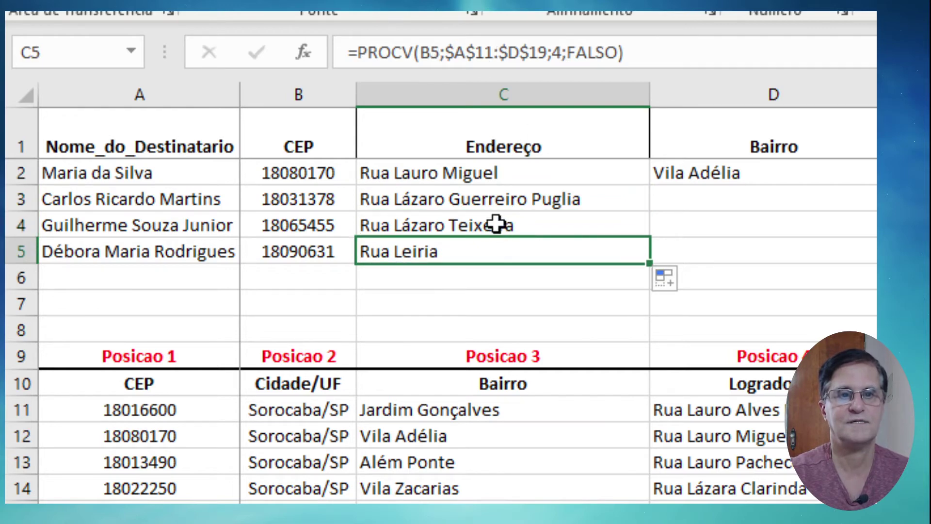
click(496, 224)
click(497, 199)
Step: Add the missing $ to C2's range so it reads $A$11:$D$19
click(501, 172)
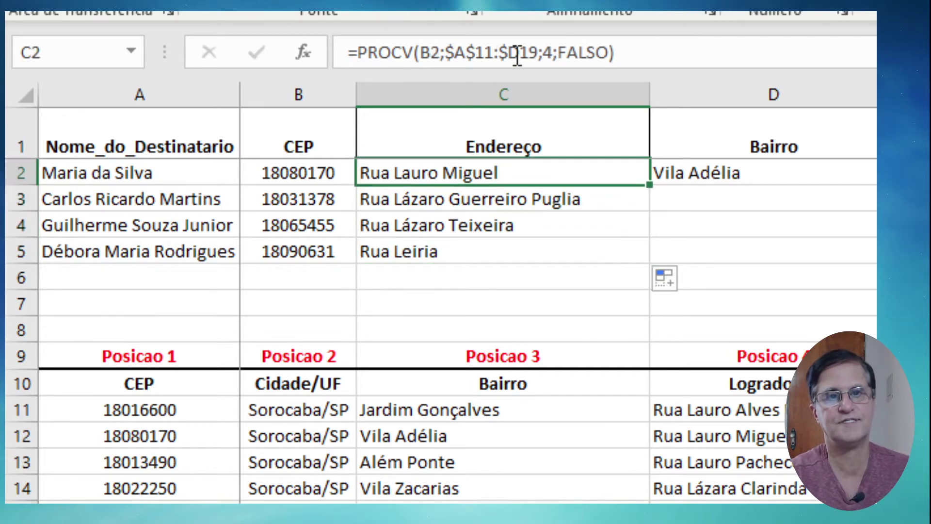
click(518, 53)
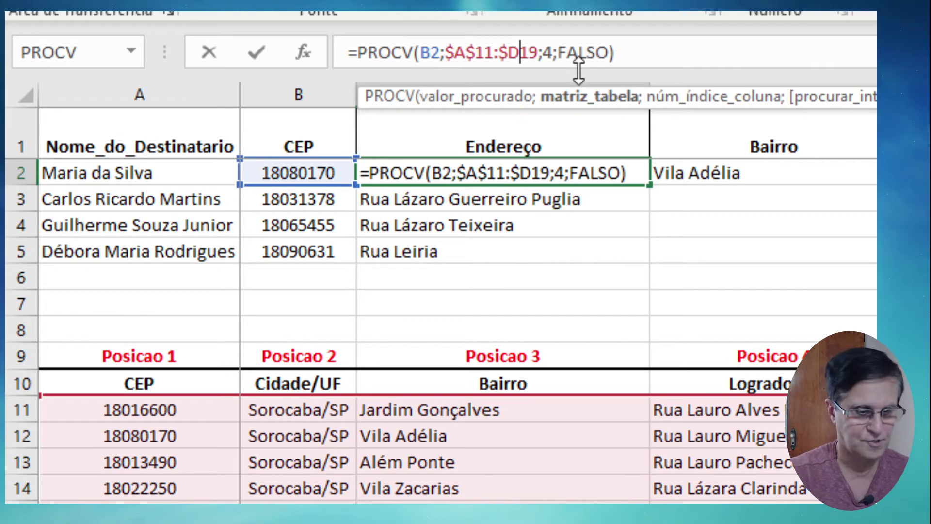
text($)
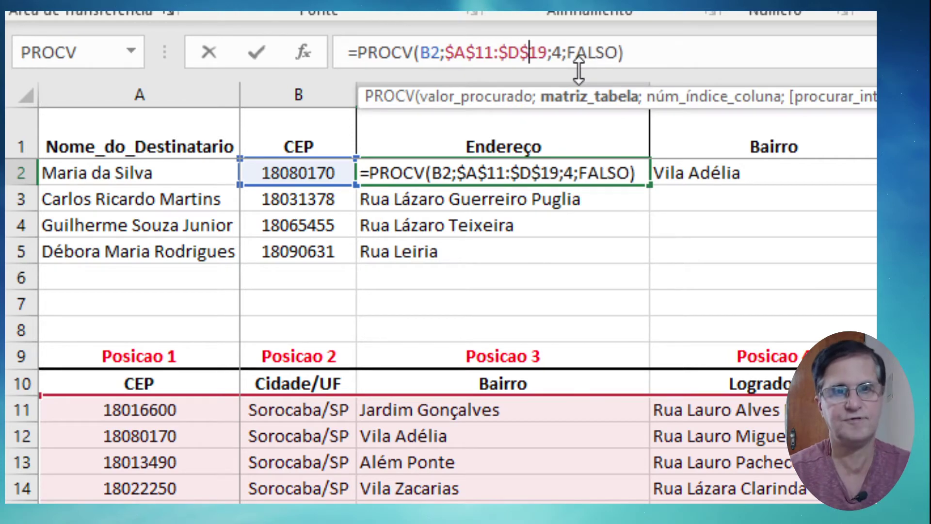
key(Return)
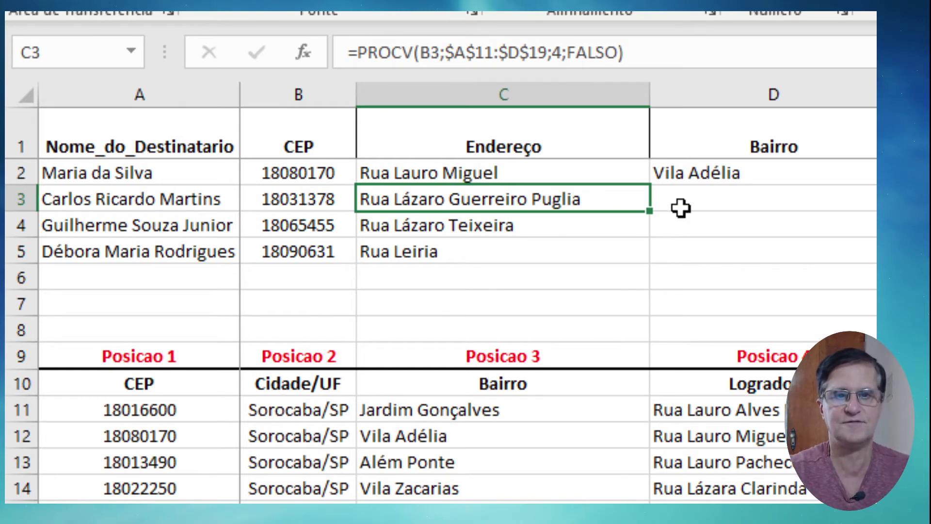
Step: Anchor D2's Bairro lookup table range to $A$11:$D$19
click(732, 171)
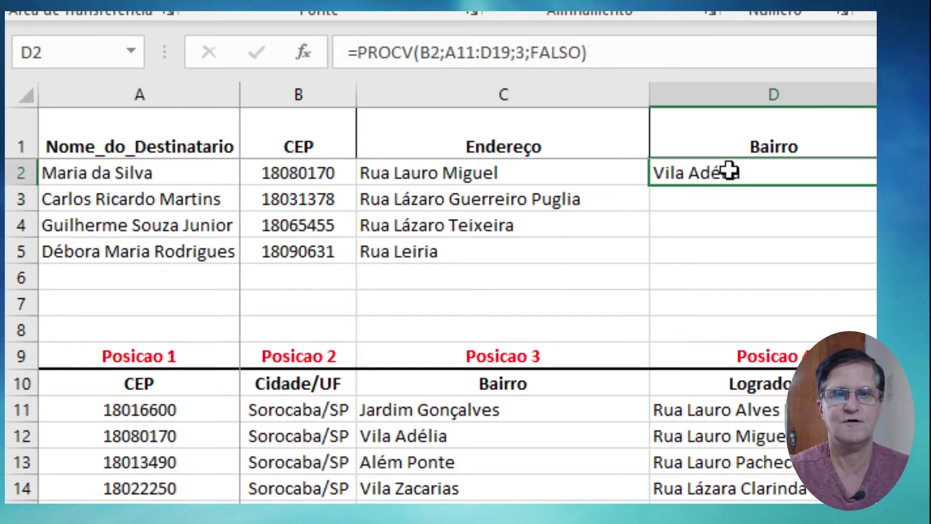
click(457, 52)
key(F4)
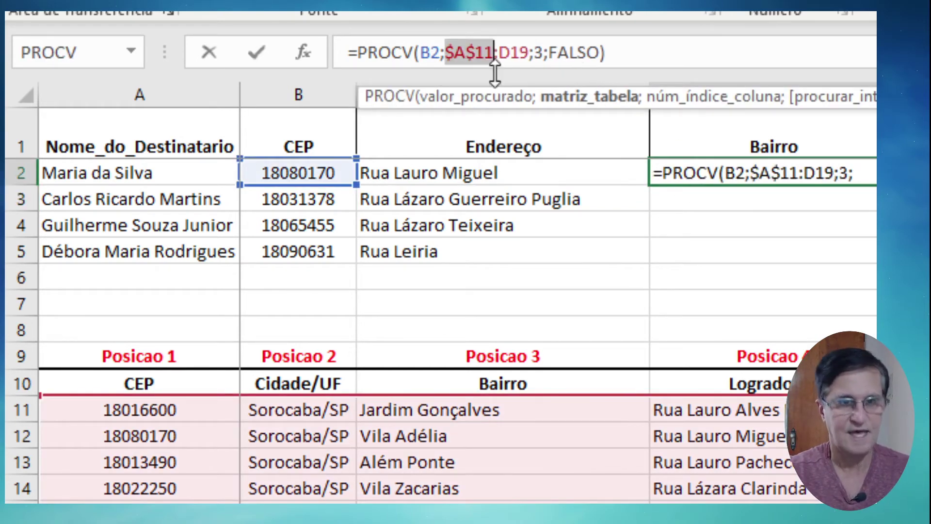
click(513, 52)
key(F4)
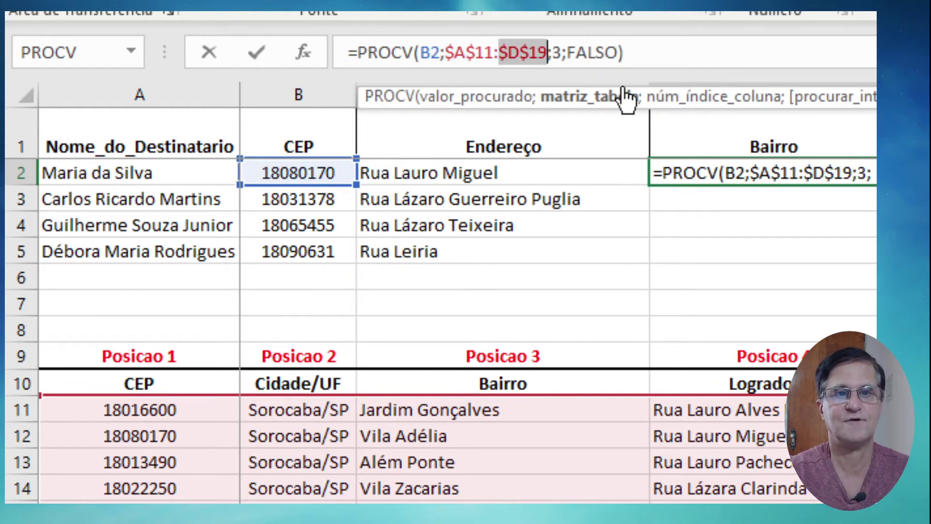
key(Return)
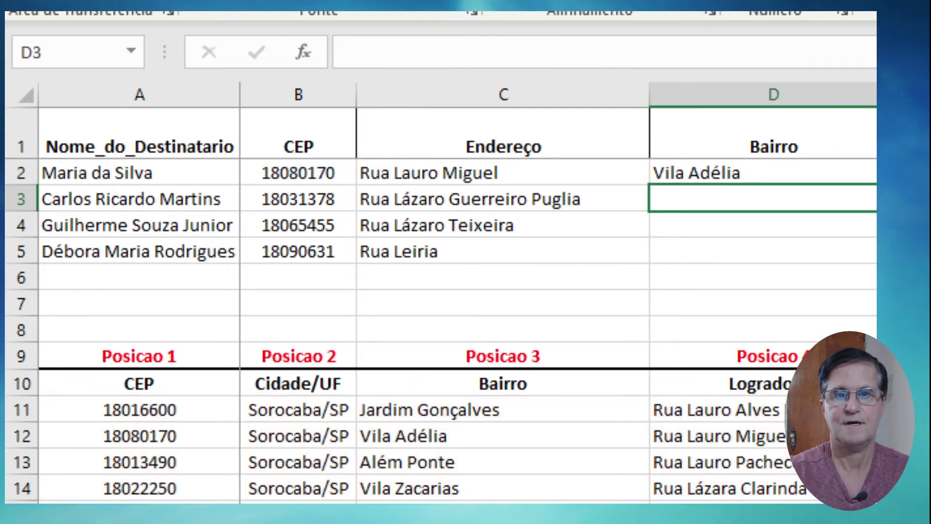
Step: Anchor E2's city lookup table range to $A$11:$D$19 as well
key(Up)
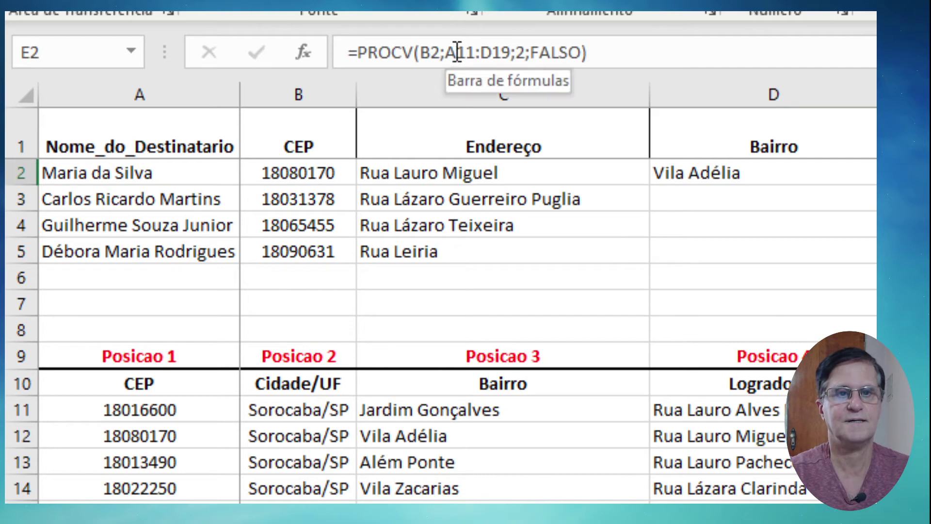
click(461, 51)
key(F4)
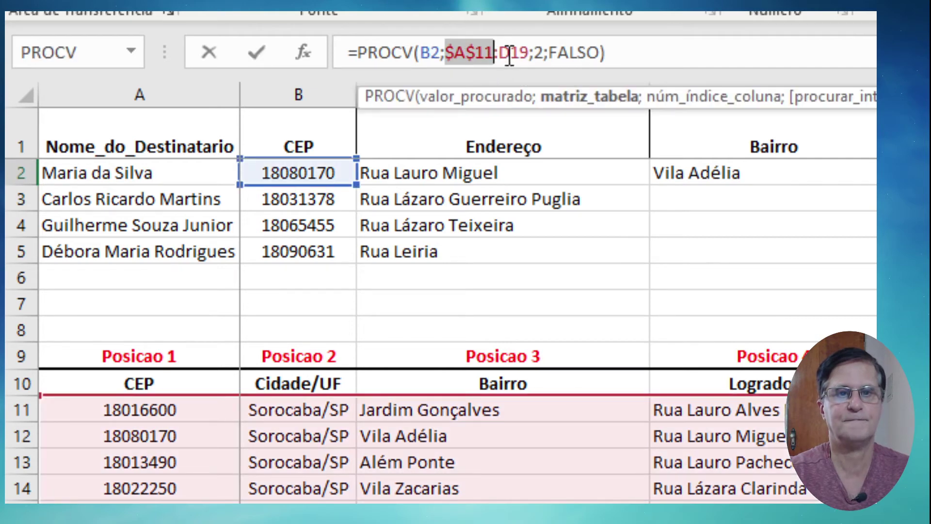
click(510, 53)
key(F4)
key(Return)
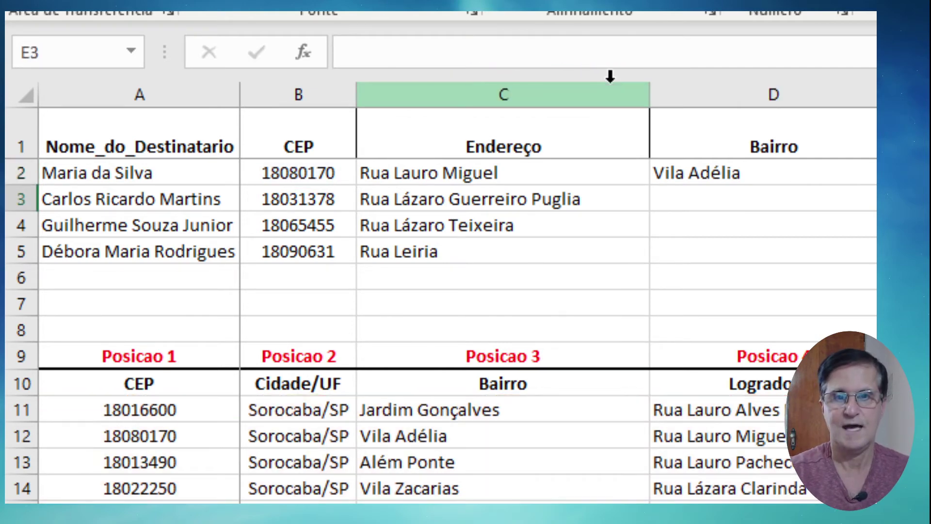
click(791, 175)
Step: Confirm the absolute-range lookups in D2:E2 and fill them down to row 5
drag(873, 172, 921, 172)
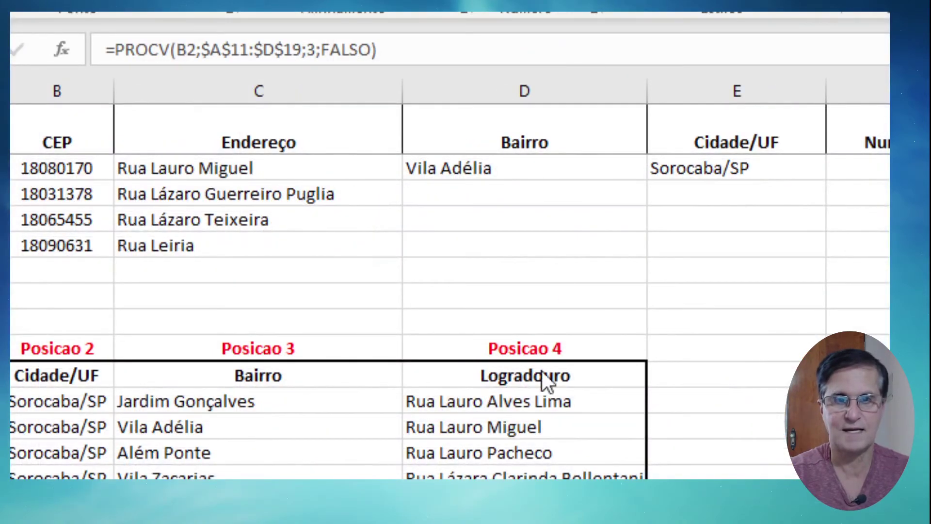
click(527, 162)
double_click(524, 168)
drag(522, 168, 750, 184)
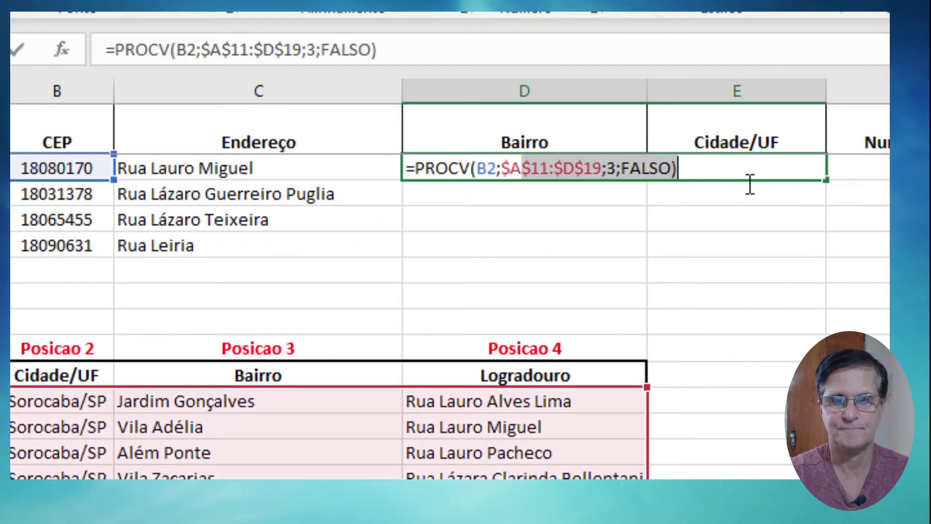
key(ctrl+Return)
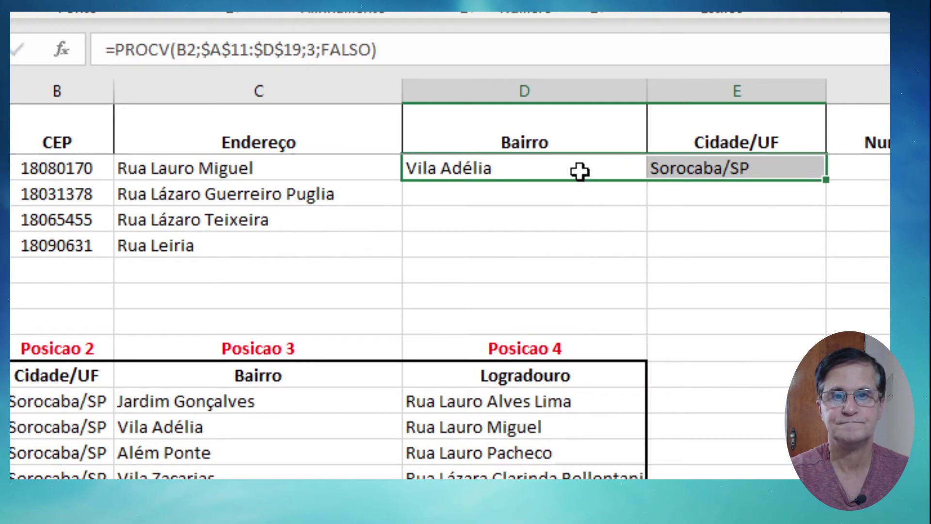
drag(826, 179, 823, 259)
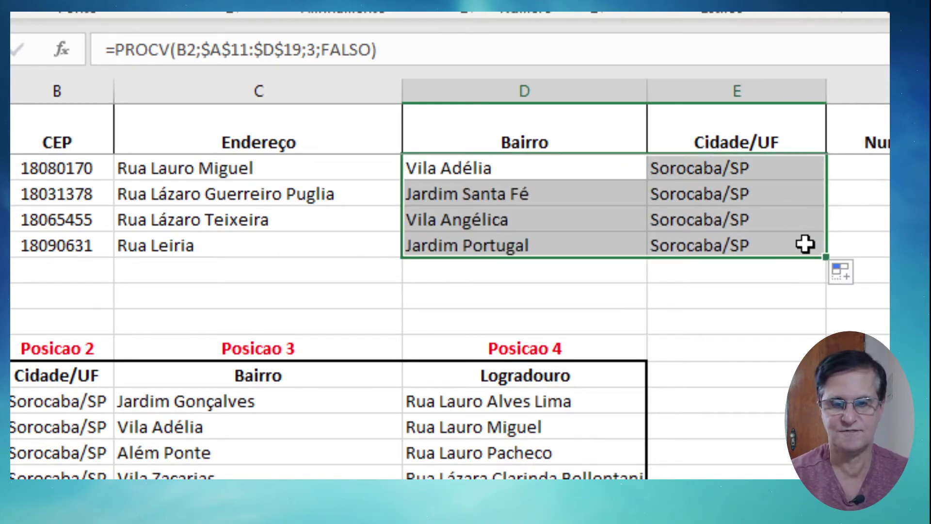
Step: Check the copied Bairro and Cidade/UF formulas in D3:D5 and E2:E5
click(571, 197)
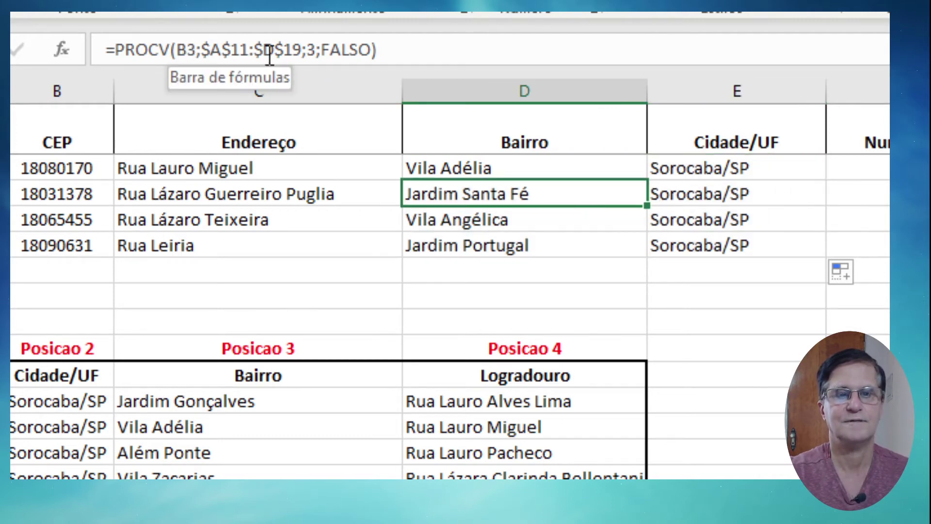
click(517, 229)
click(529, 242)
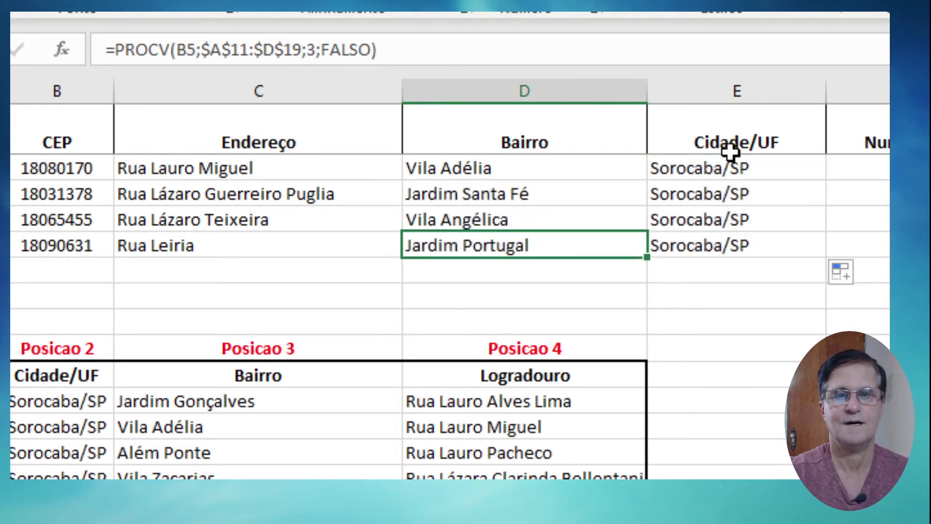
click(717, 166)
click(717, 191)
drag(721, 229, 654, 233)
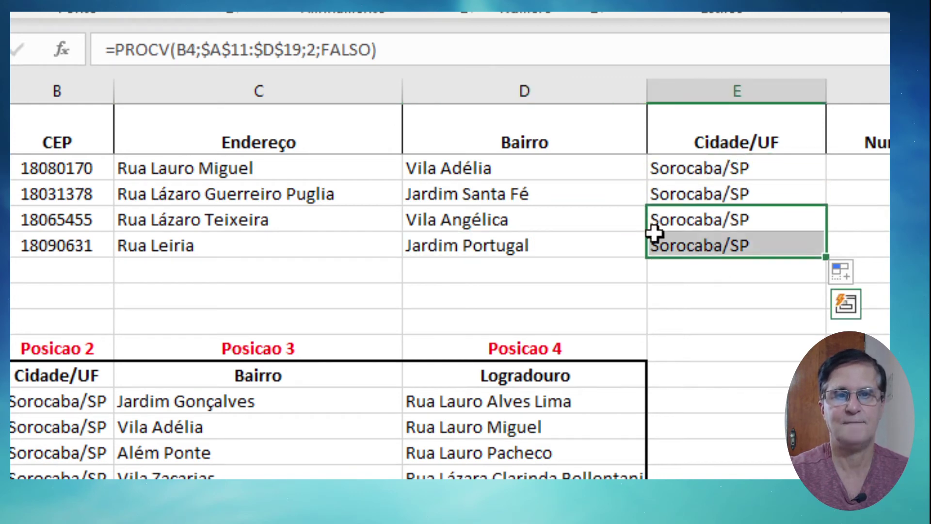
click(742, 246)
click(727, 218)
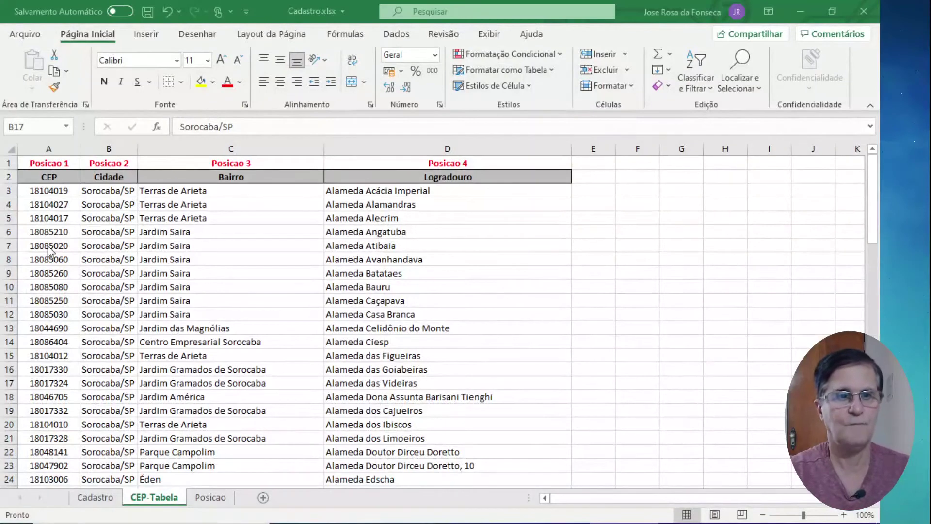
Step: Copy CEPs 18104017, 18085260, 18086404 and 18046705 (A5, A9, A14, A18), then return to Cadastro
click(47, 221)
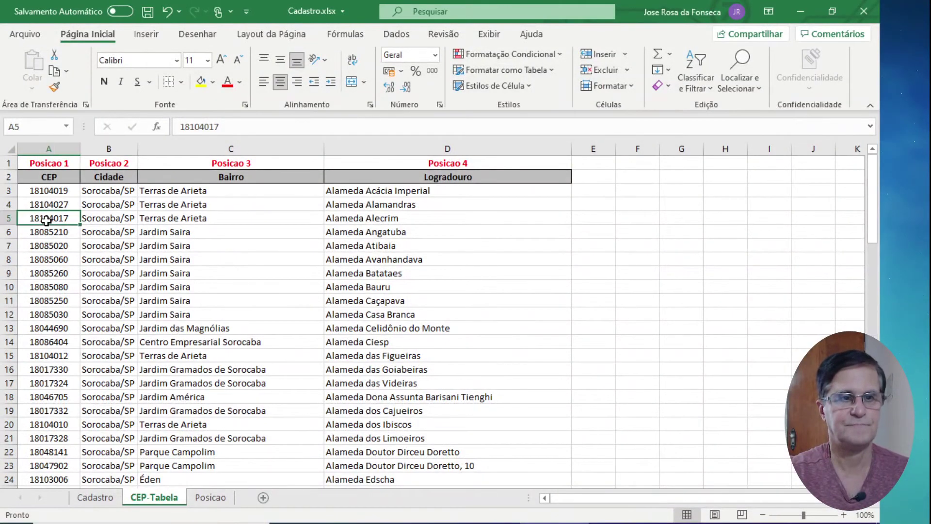
ctrl+click(58, 274)
ctrl+click(58, 343)
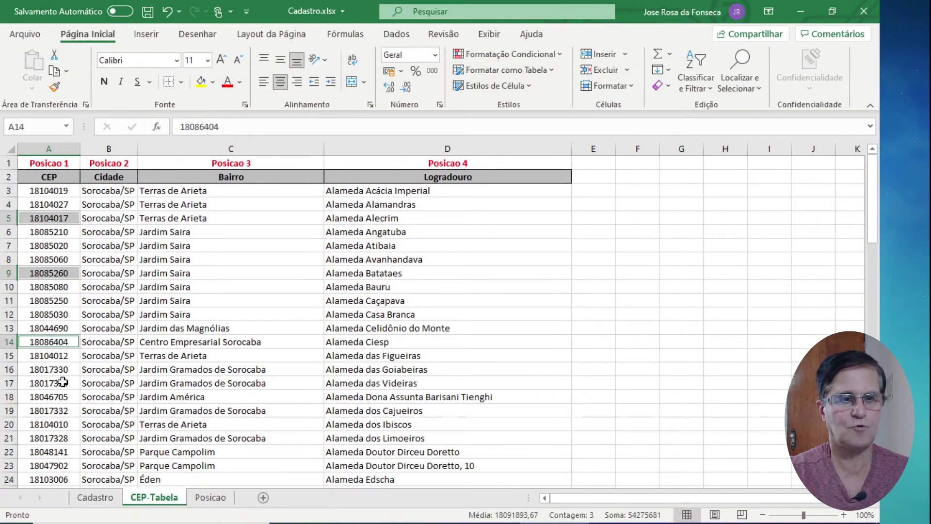
ctrl+click(65, 396)
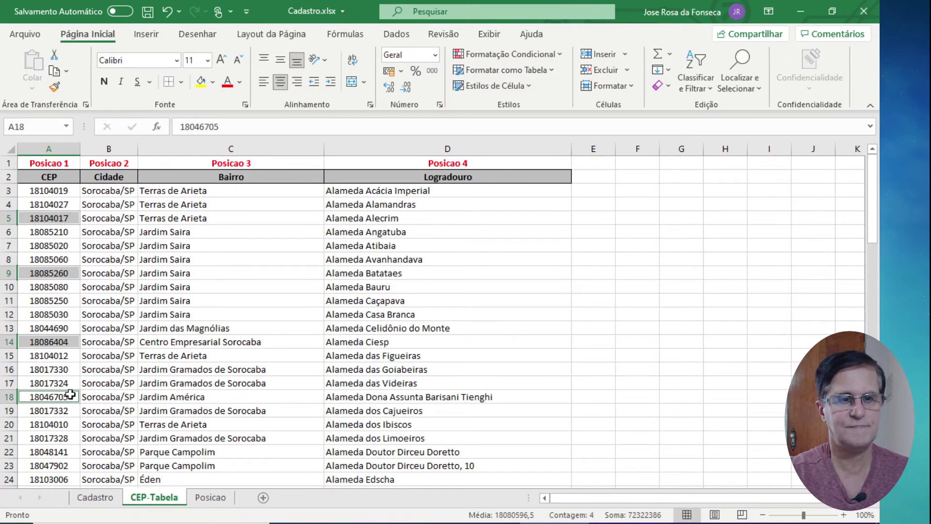
right_click(37, 220)
click(97, 145)
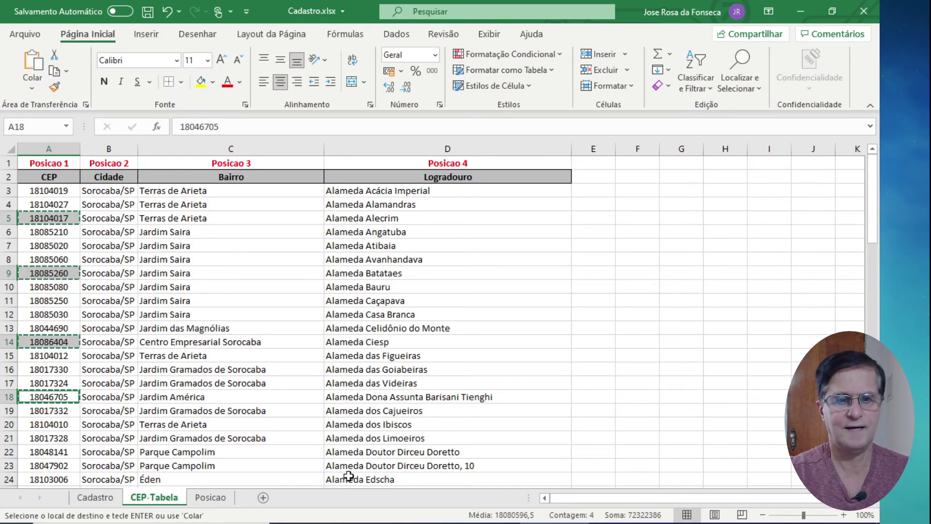
click(95, 497)
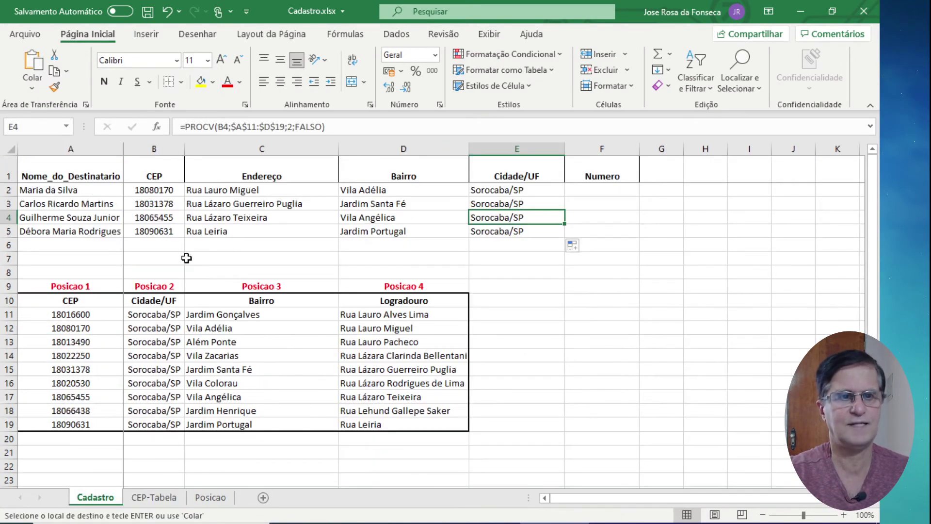
Step: Paste the copied CEPs into B2:B5 and select the resulting #N/D lookups in C2:E5
click(166, 191)
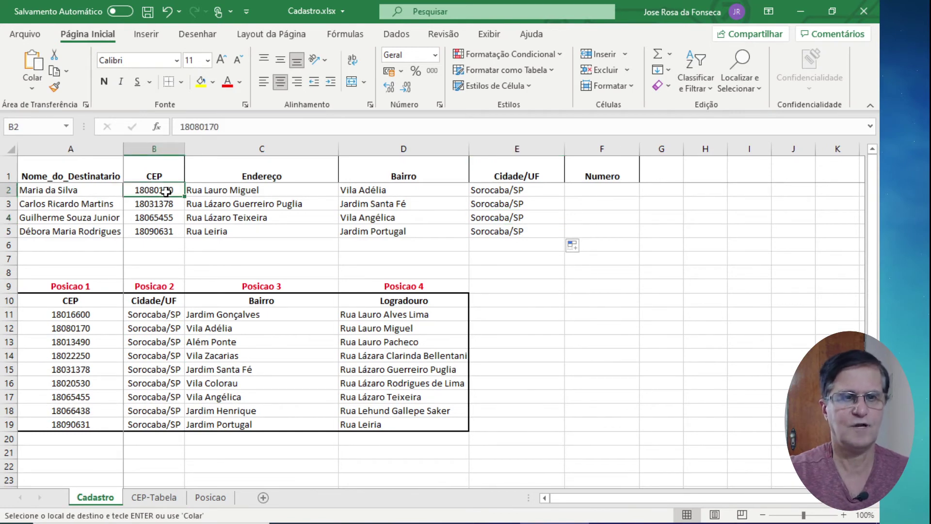
right_click(166, 192)
click(200, 212)
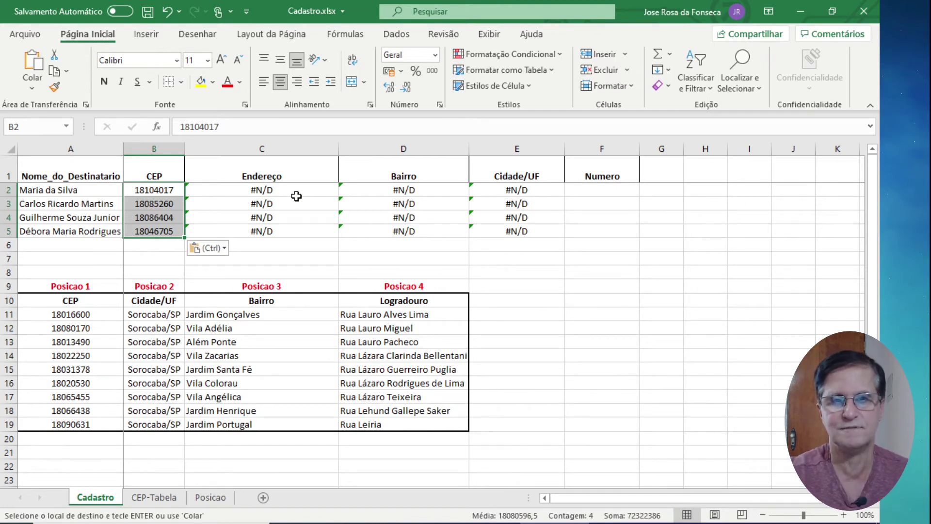
click(296, 196)
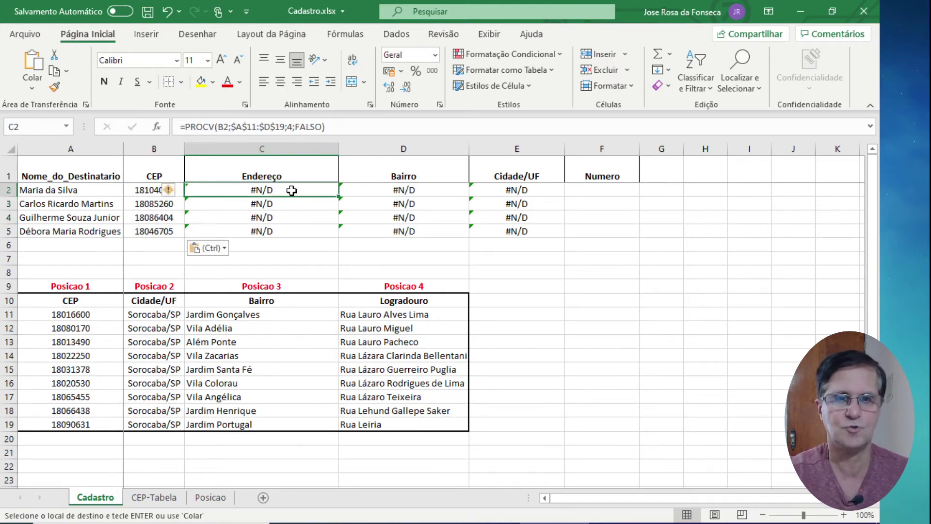
drag(300, 207, 501, 235)
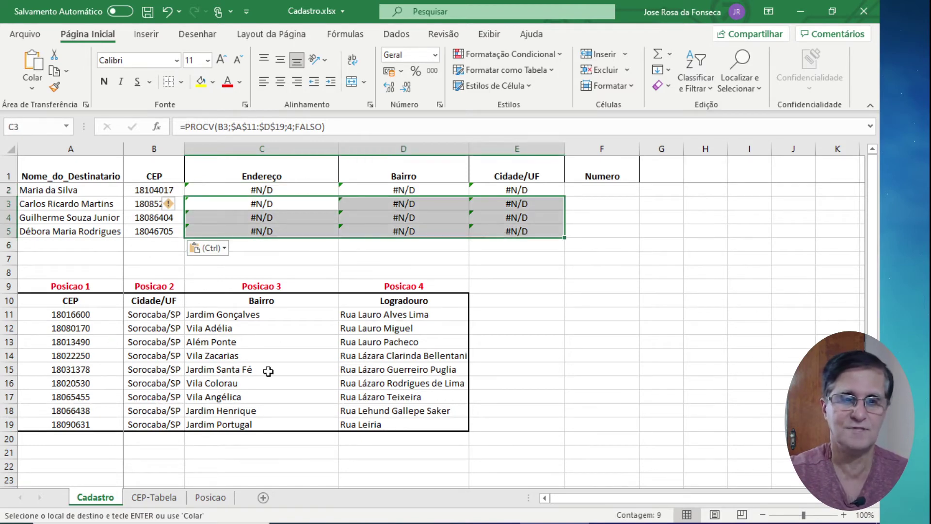
Step: Delete the #N/D lookup formulas in C3:E5, then in D2, E2 and C2
key(Escape)
key(Delete)
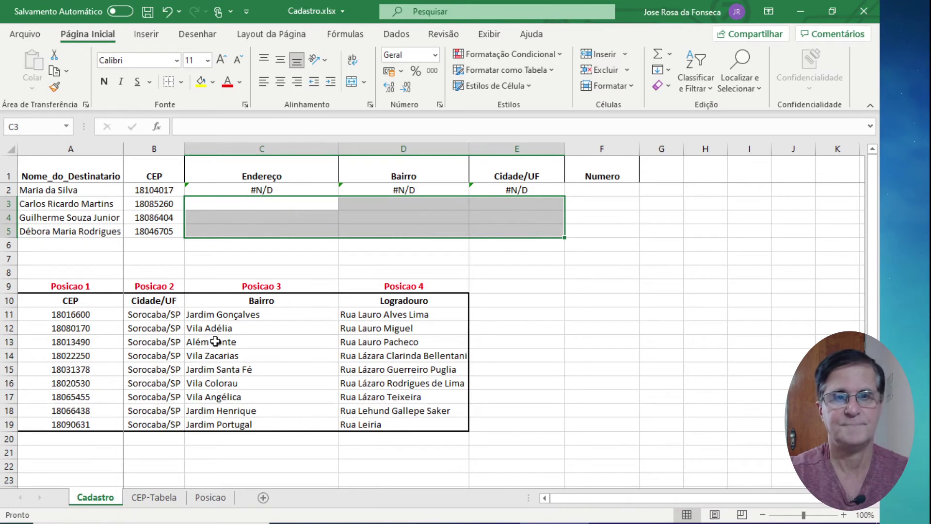
click(421, 190)
key(Delete)
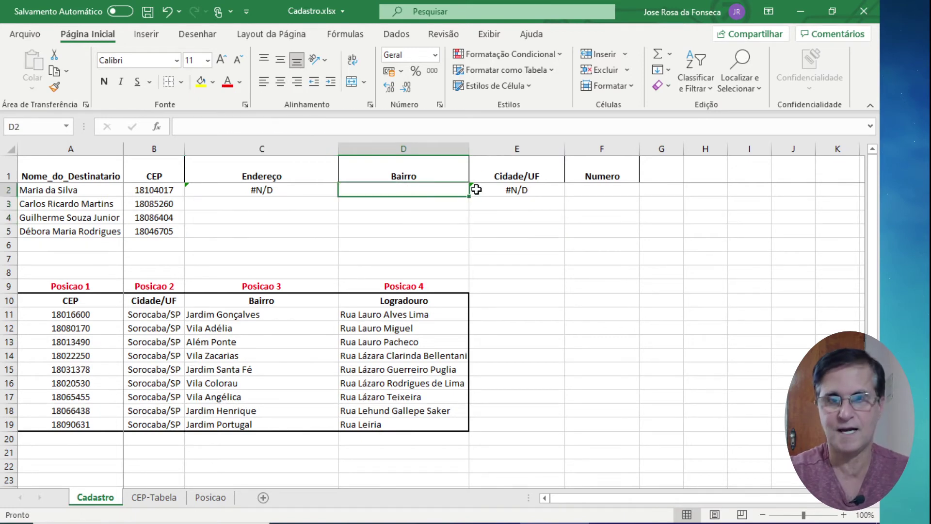
click(482, 189)
key(Delete)
click(318, 188)
key(Delete)
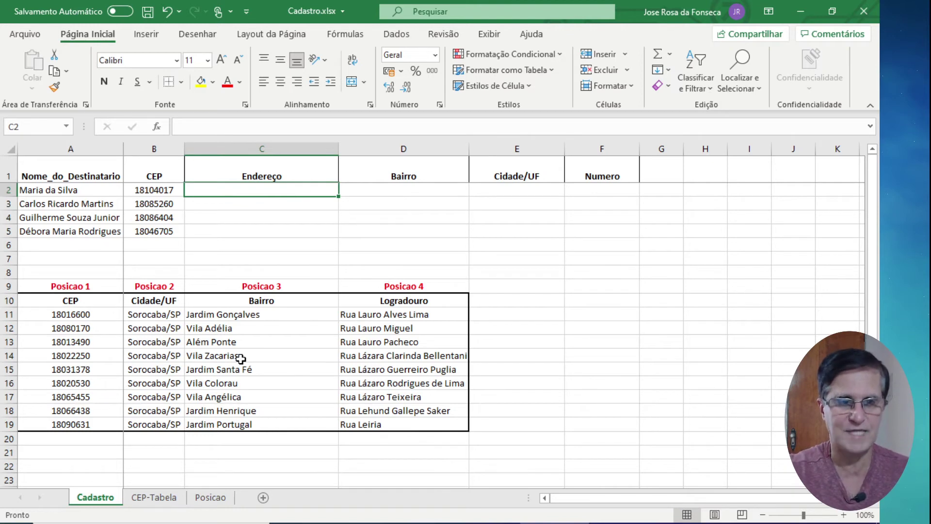
Step: After a look at CEP-Tabela, bring up Inserir função for Endereço cell C2 on Cadastro
click(155, 497)
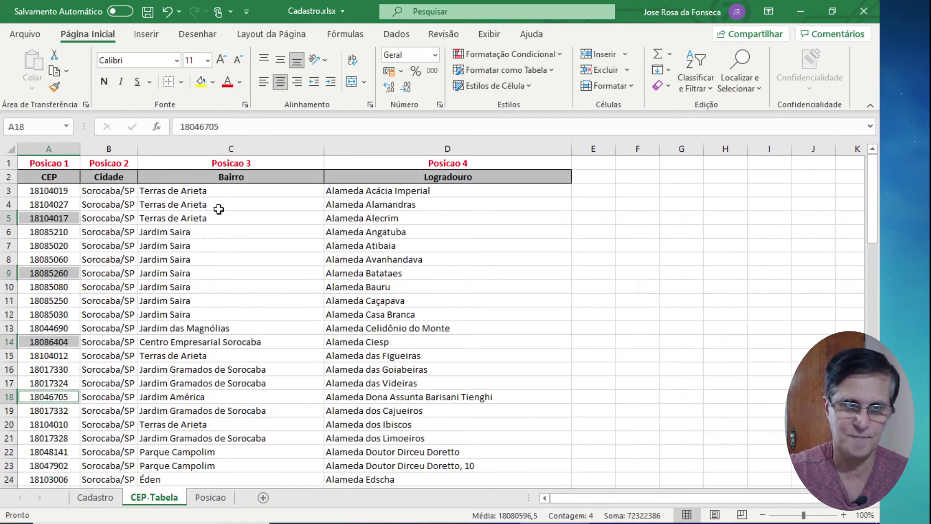
click(211, 292)
click(223, 207)
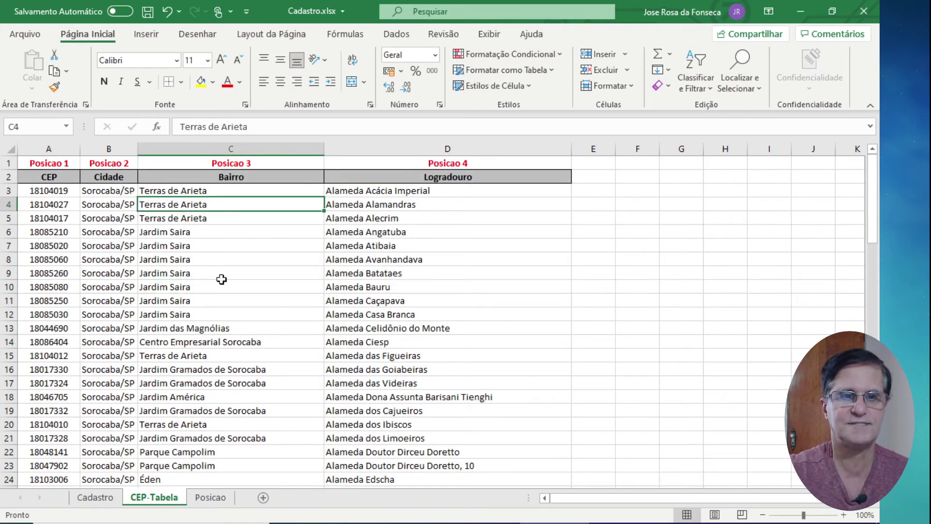
click(95, 497)
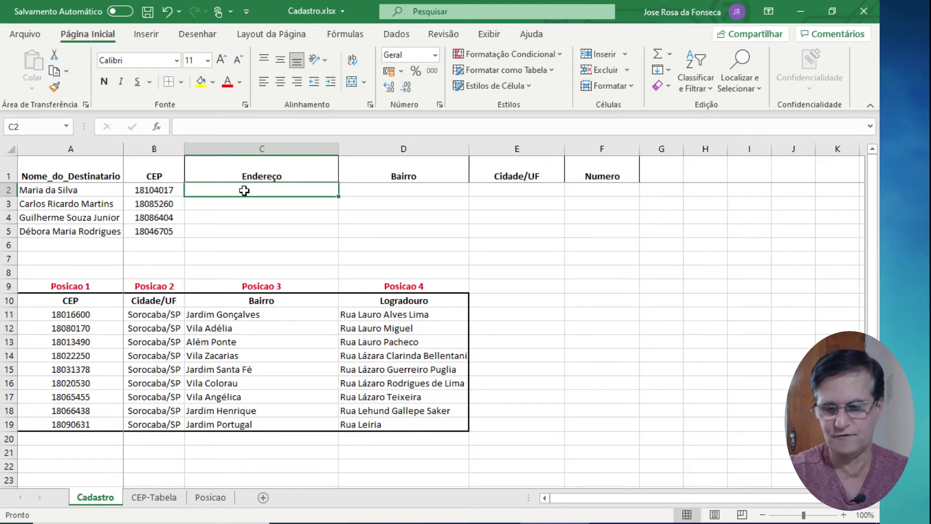
click(807, 518)
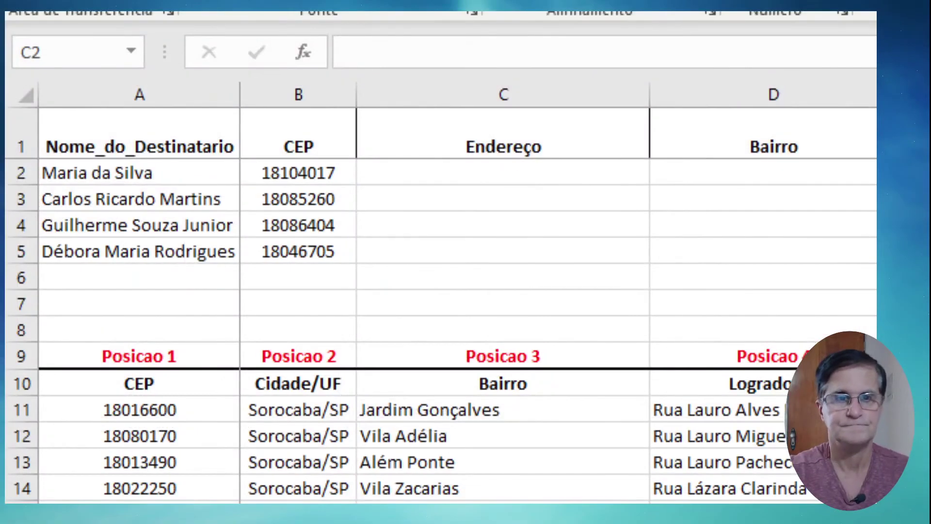
click(307, 60)
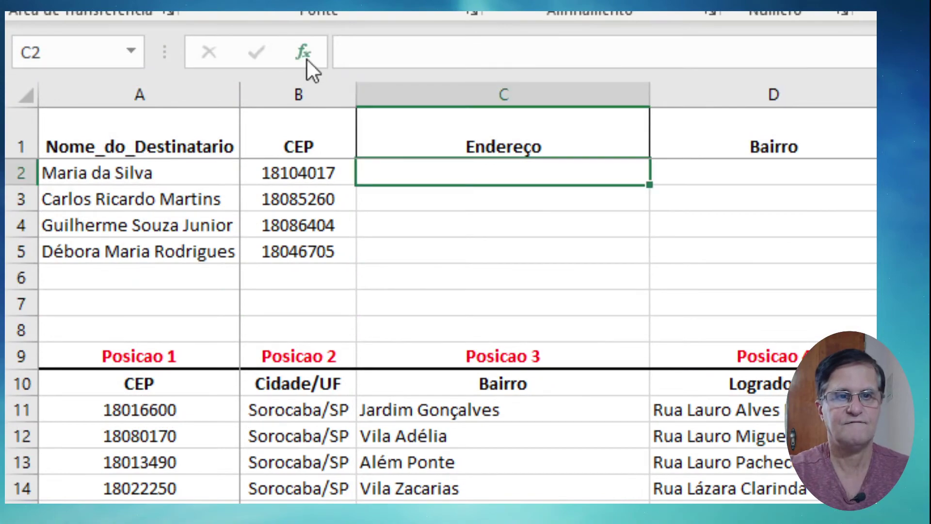
click(307, 60)
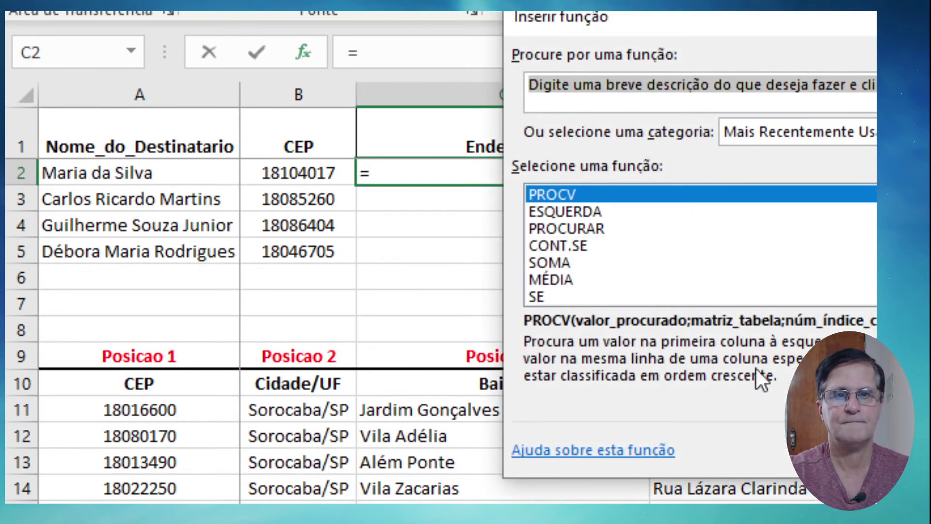
Step: Start PROCV in C2 with B2 as lookup value and the table range on CEP-Tabela
key(Return)
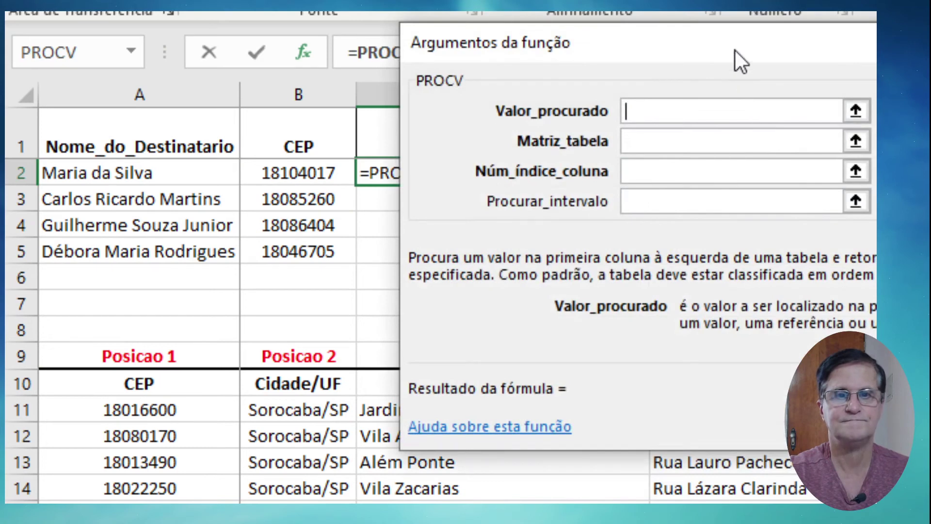
drag(654, 72, 611, 90)
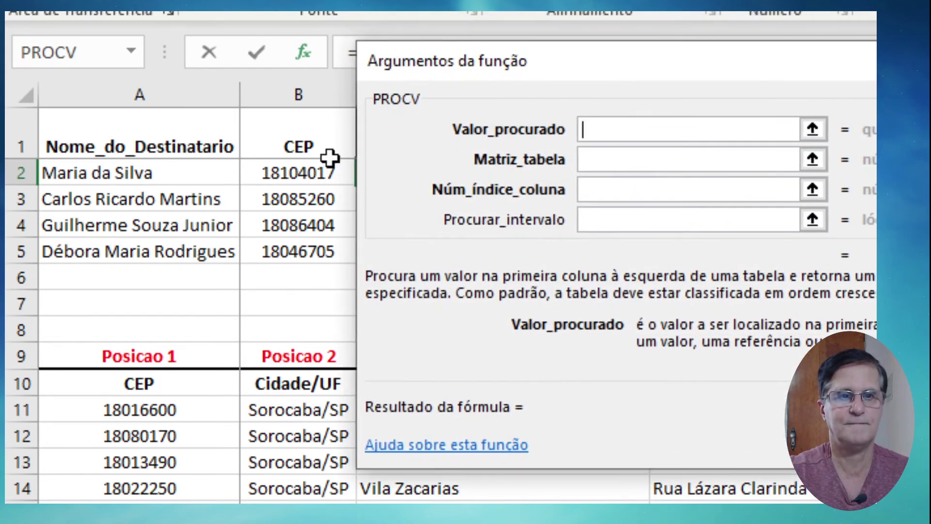
click(302, 171)
click(630, 155)
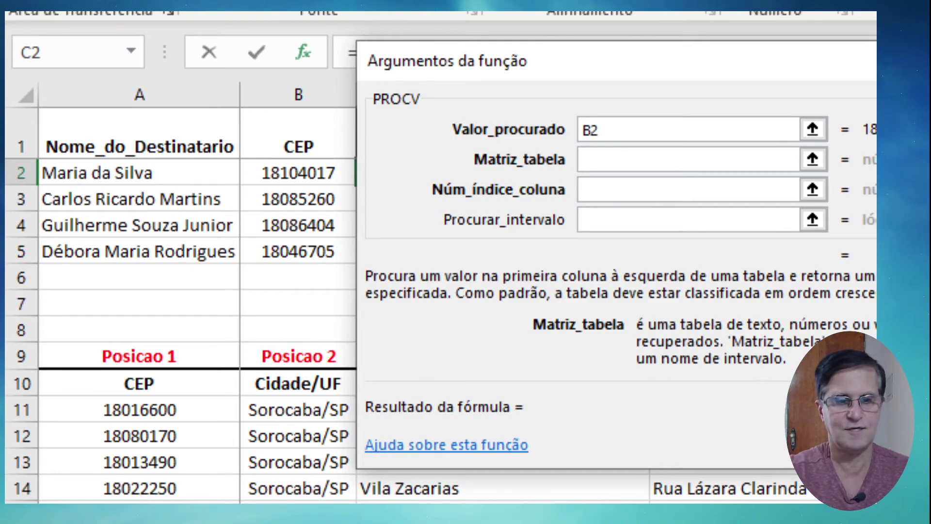
click(261, 511)
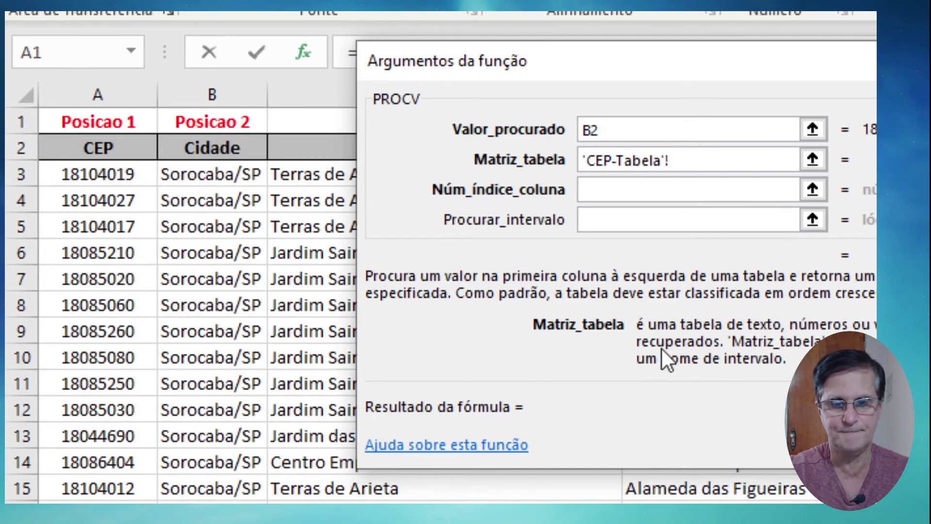
drag(641, 55, 929, 58)
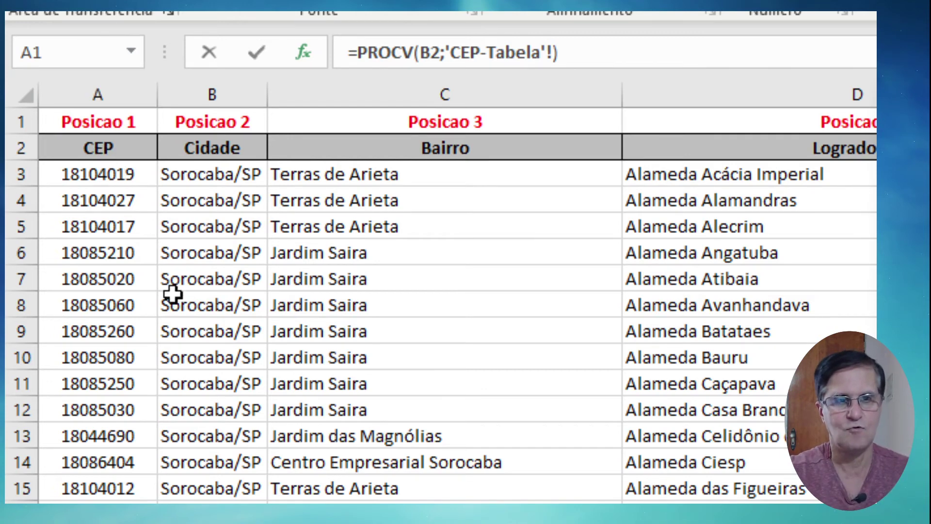
Step: Finish C2's PROCV with table 'CEP-Tabela'!A:D, column index 4 and FALSO
drag(98, 87, 731, 76)
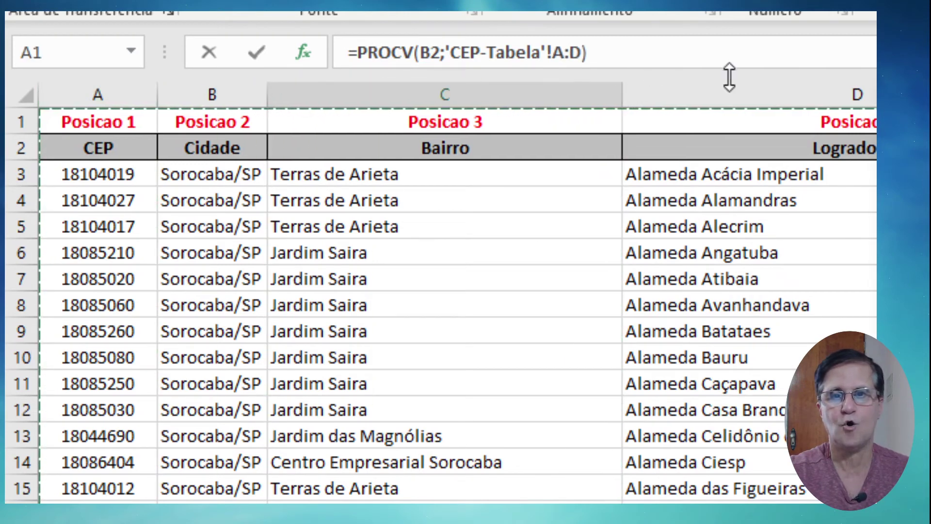
key(ctrl+a)
drag(868, 113, 573, 88)
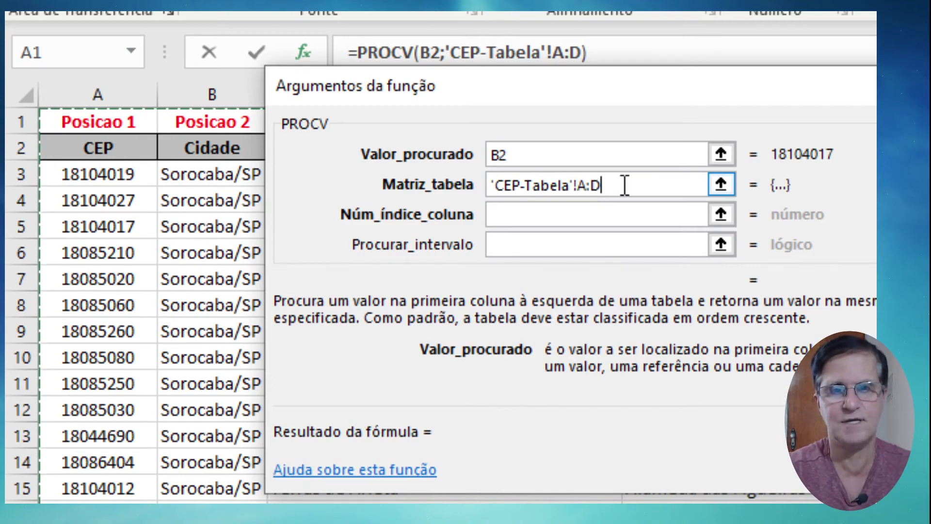
click(598, 221)
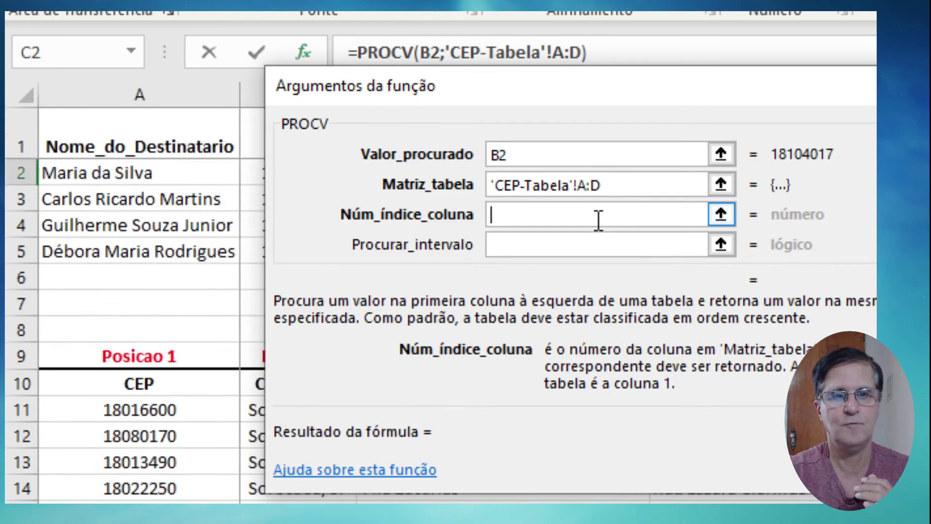
mouse_move(556, 99)
mouse_down()
mouse_move(721, 45)
mouse_move(746, 3)
mouse_move(665, 17)
mouse_up()
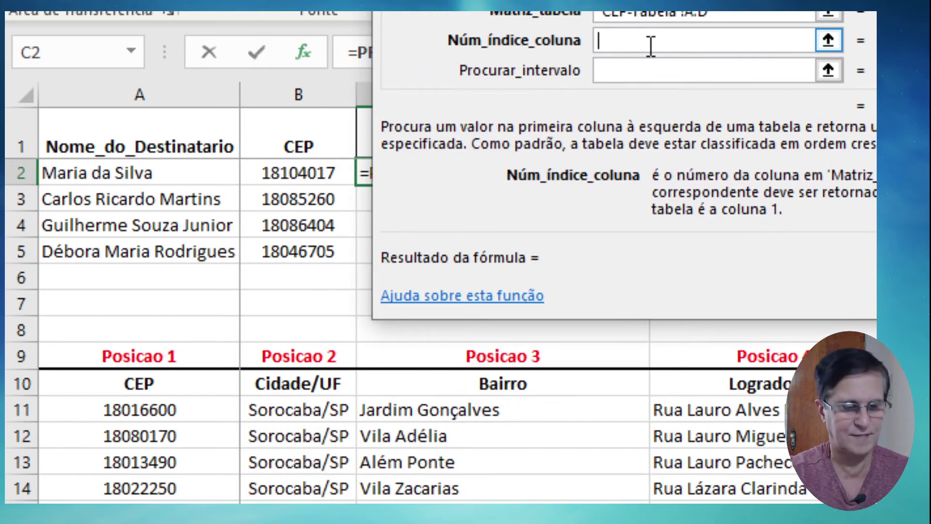
text(4)
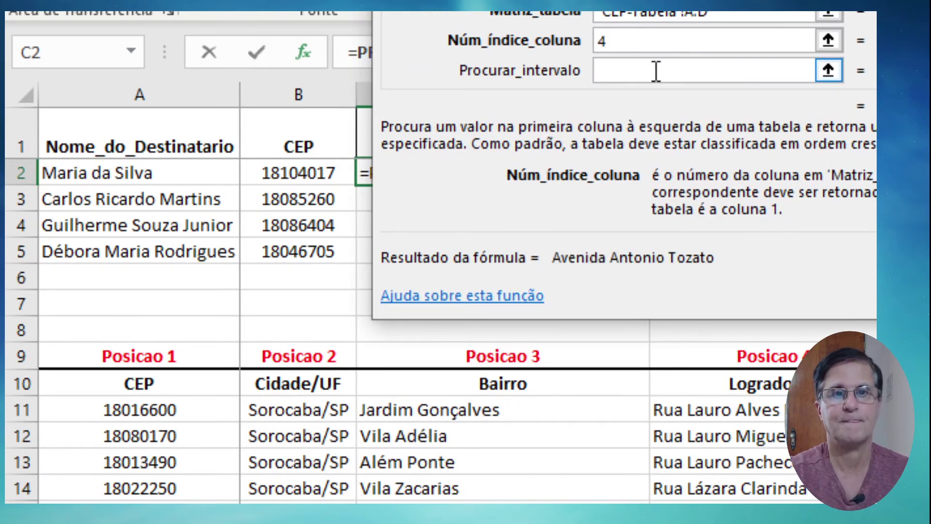
click(654, 70)
text(FAL)
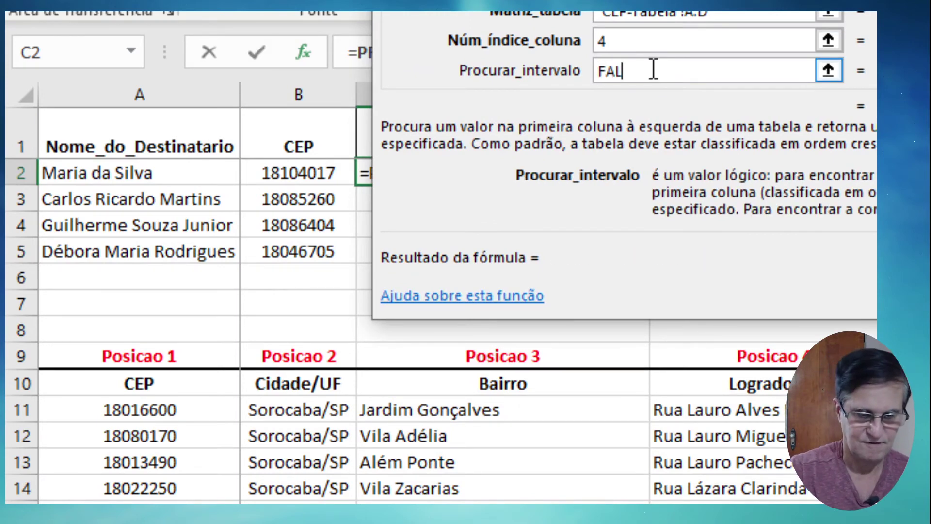
text(SO)
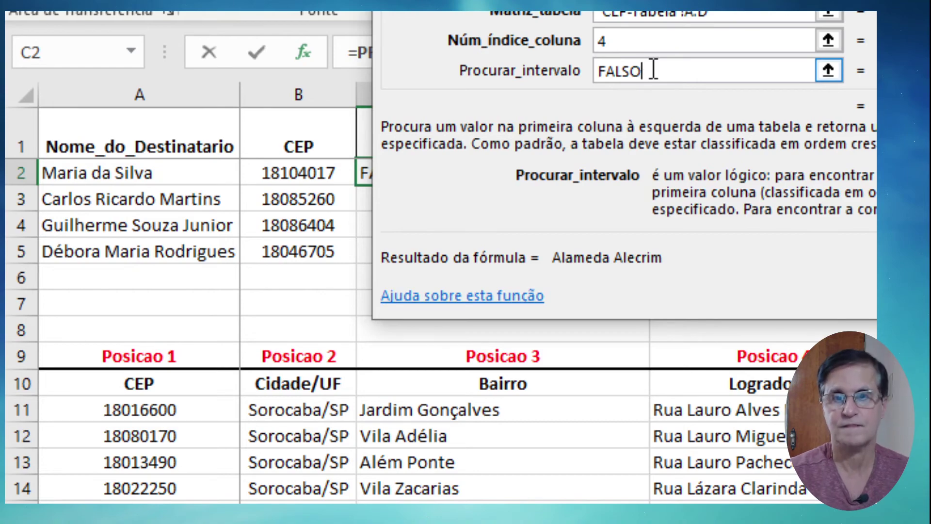
key(Return)
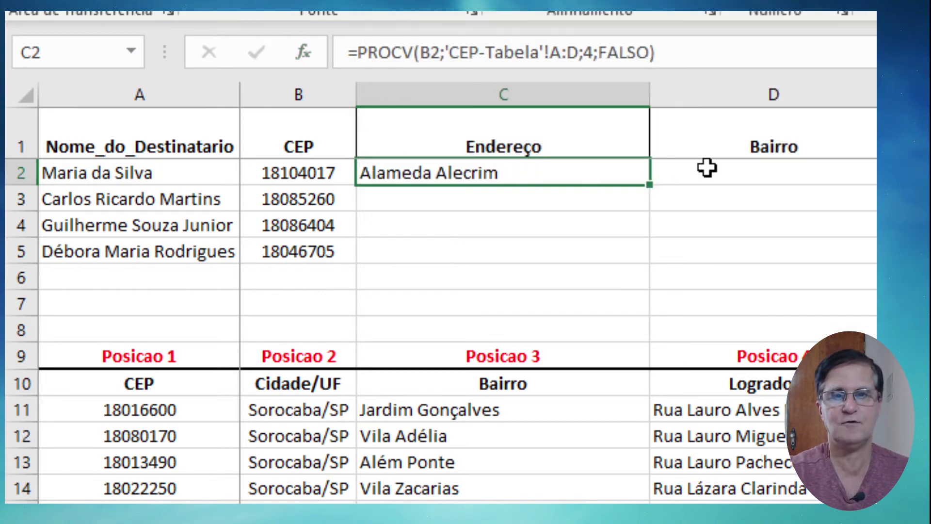
Step: Edit C2's formula to =PROCV($B2;'CEP-Tabela'!$A:$D;4;FALSO)
click(730, 166)
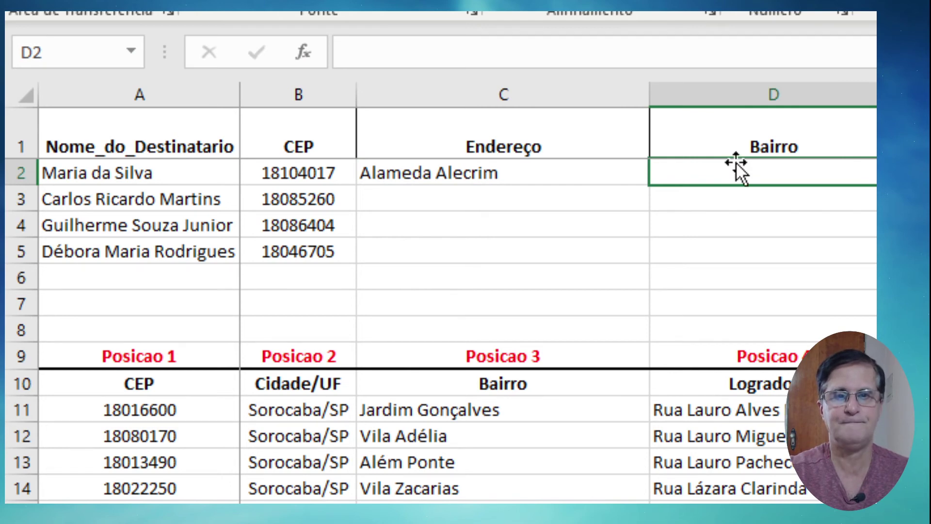
click(538, 177)
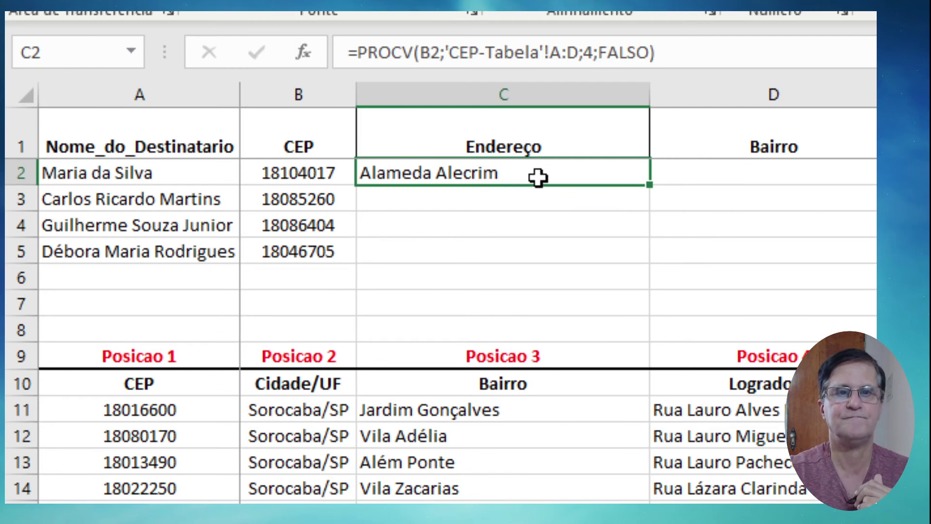
click(557, 57)
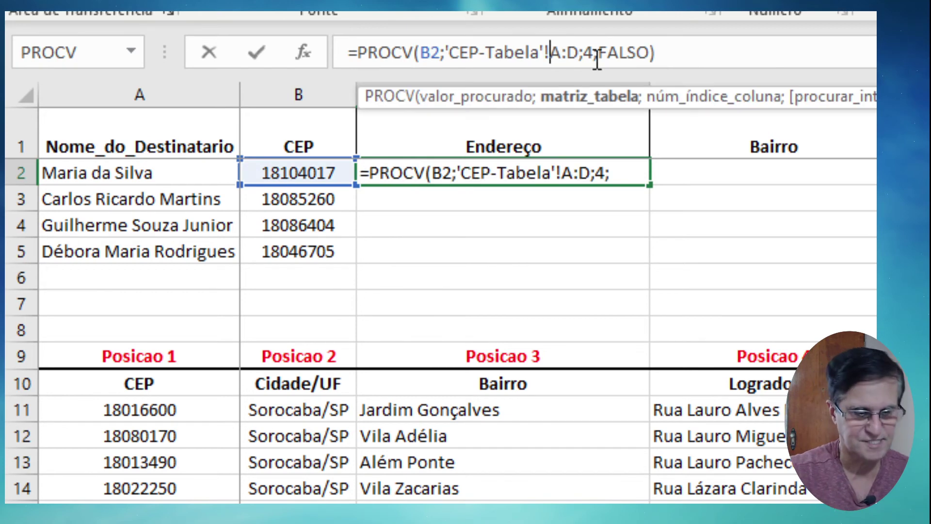
text($A:)
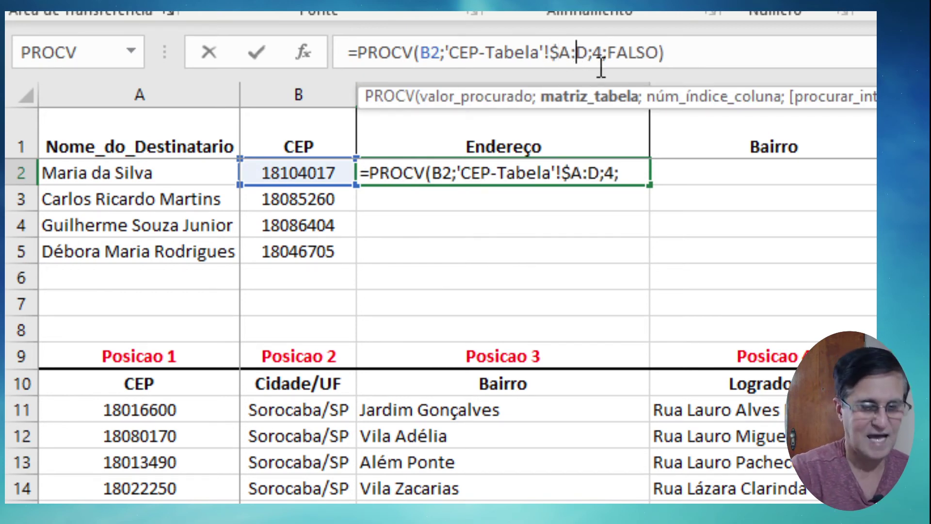
text($)
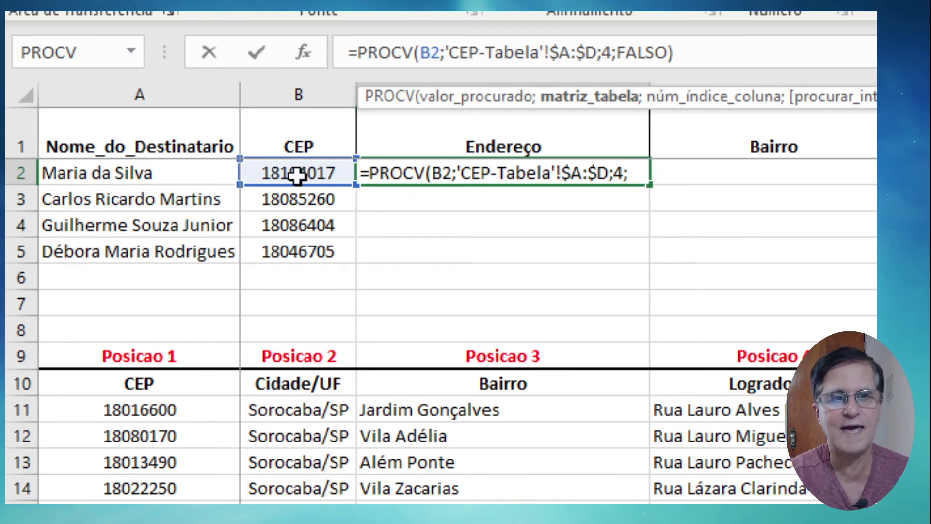
click(427, 54)
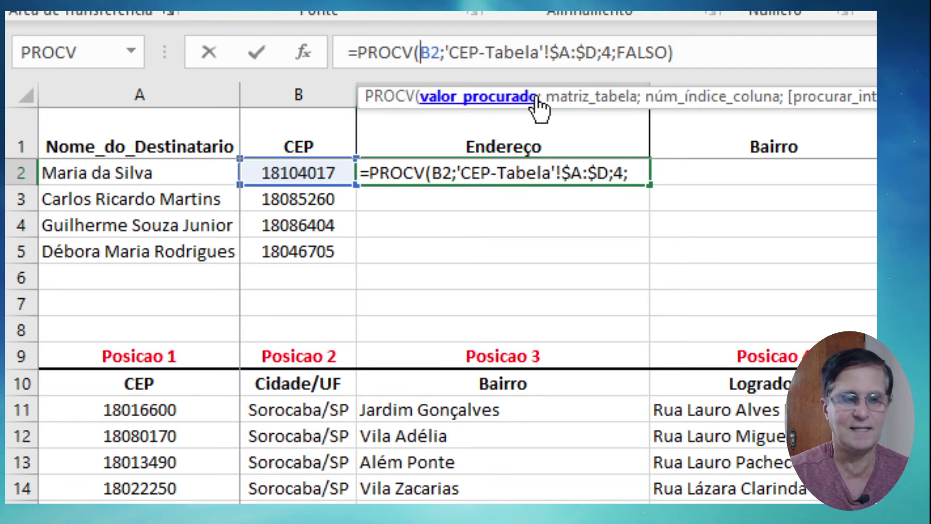
text($)
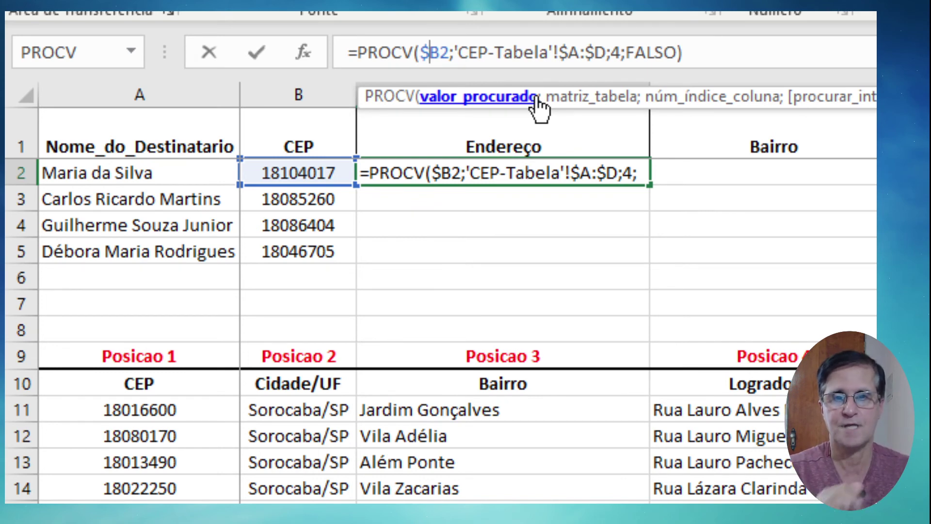
Step: Commit C2, copy its lookup into D2 and change the column index to 3 for the Bairro
key(Return)
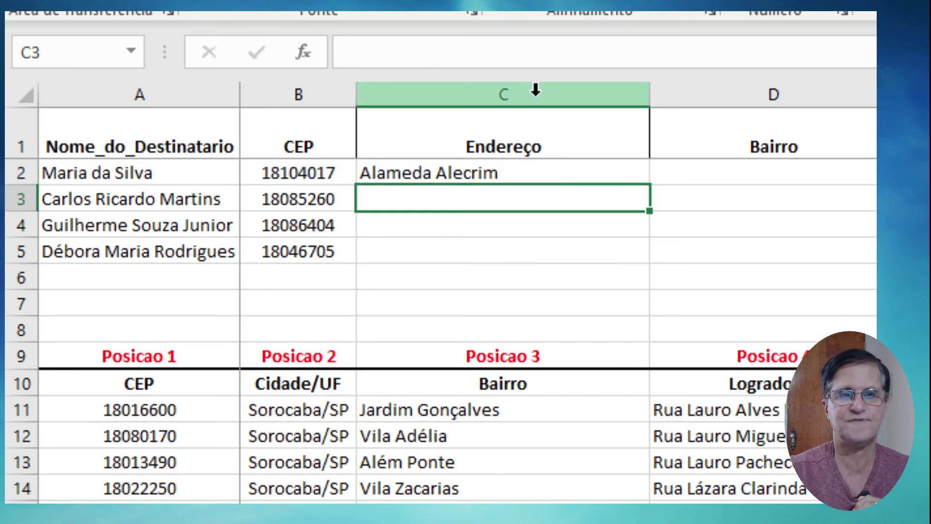
click(550, 176)
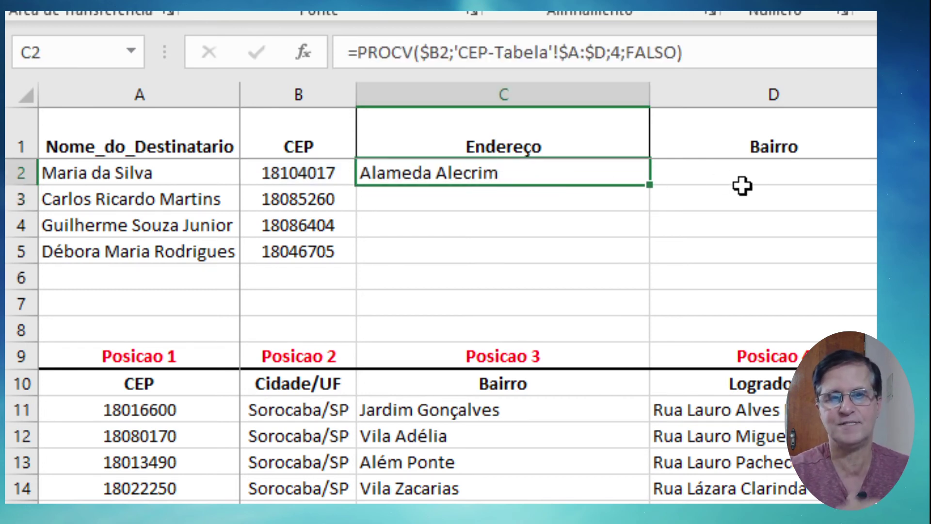
drag(649, 185, 684, 180)
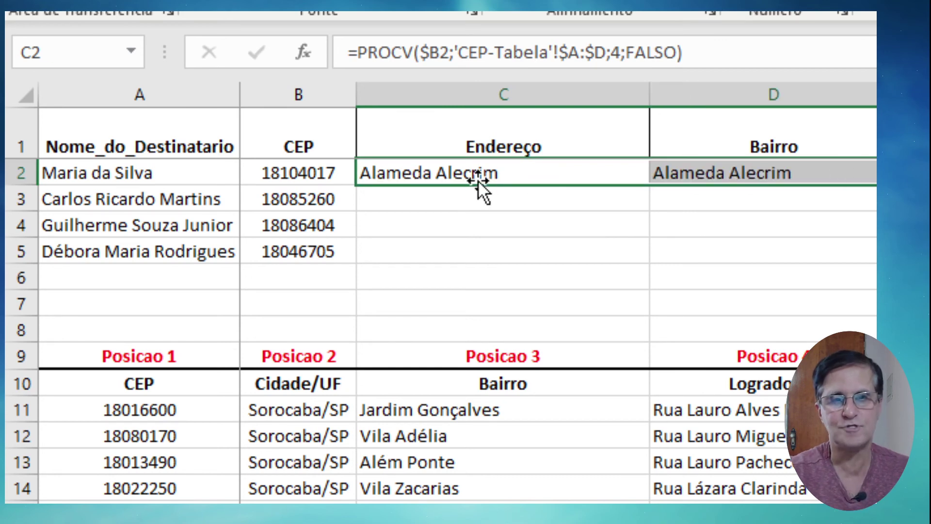
click(768, 173)
key(Right)
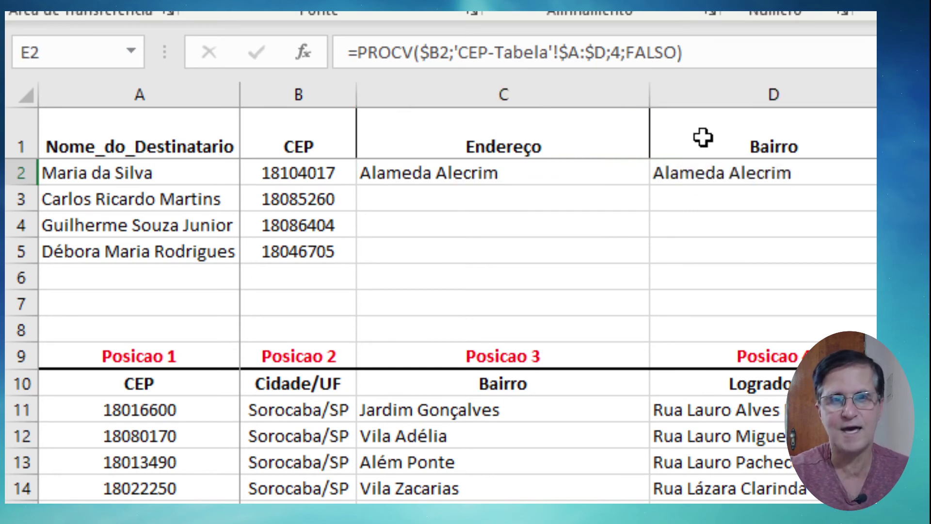
click(698, 177)
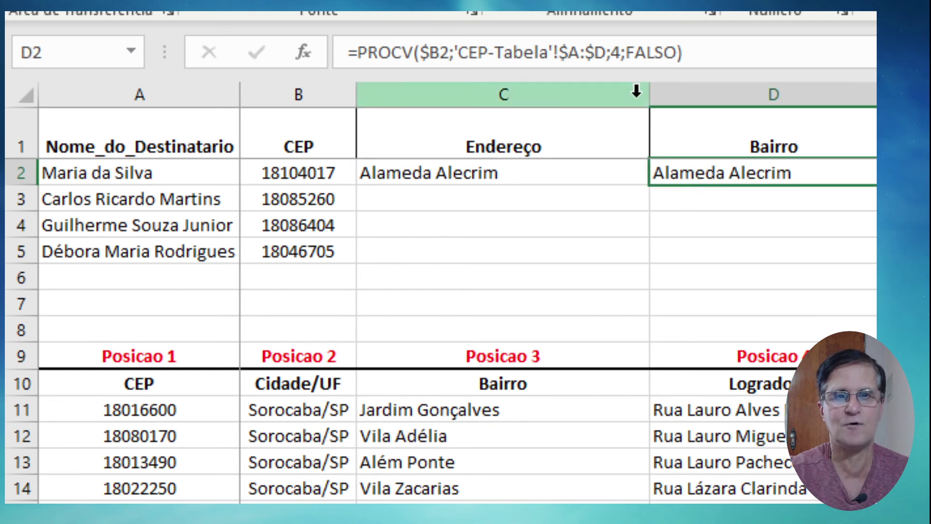
click(613, 54)
double_click(616, 53)
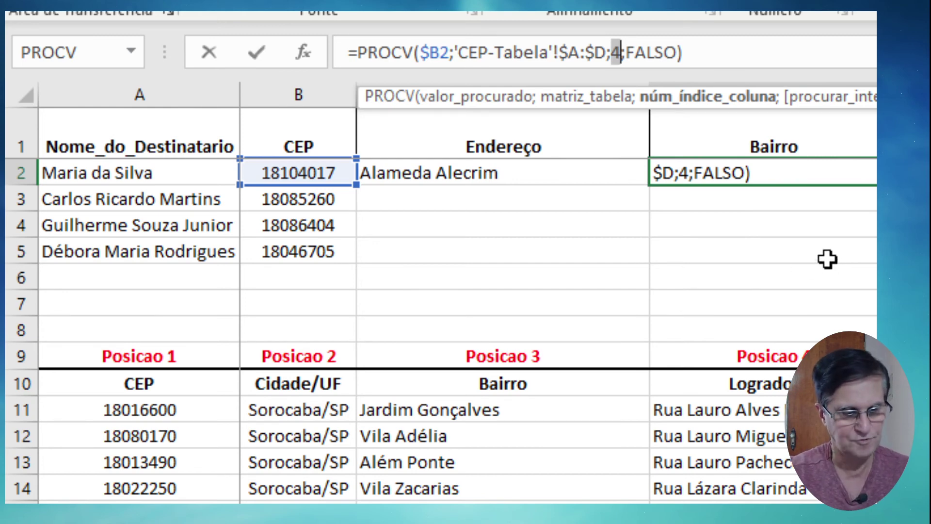
text(3)
key(Return)
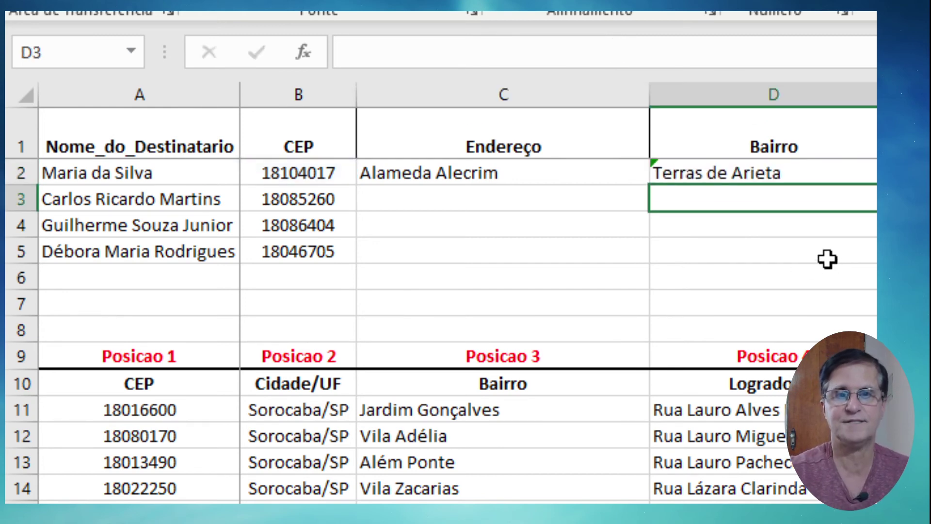
Step: Change E2's lookup column index to 2
click(765, 169)
key(Right)
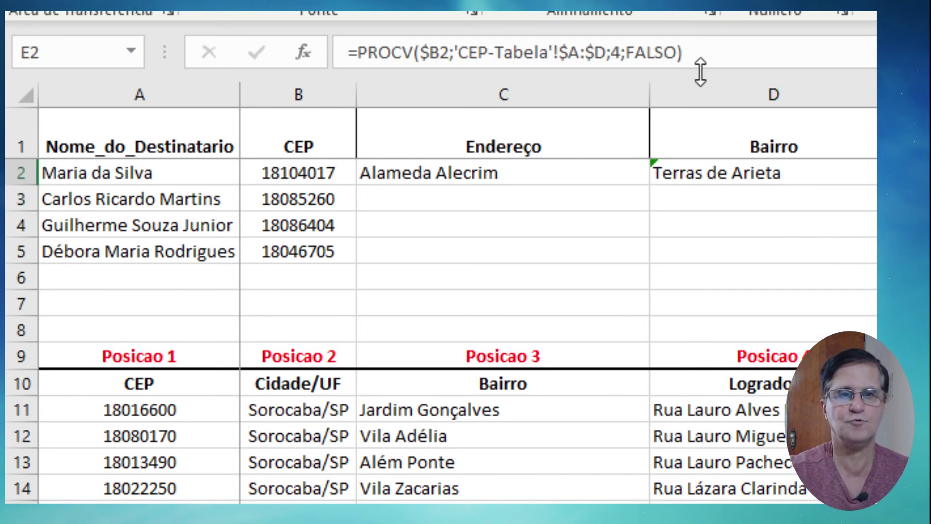
double_click(618, 52)
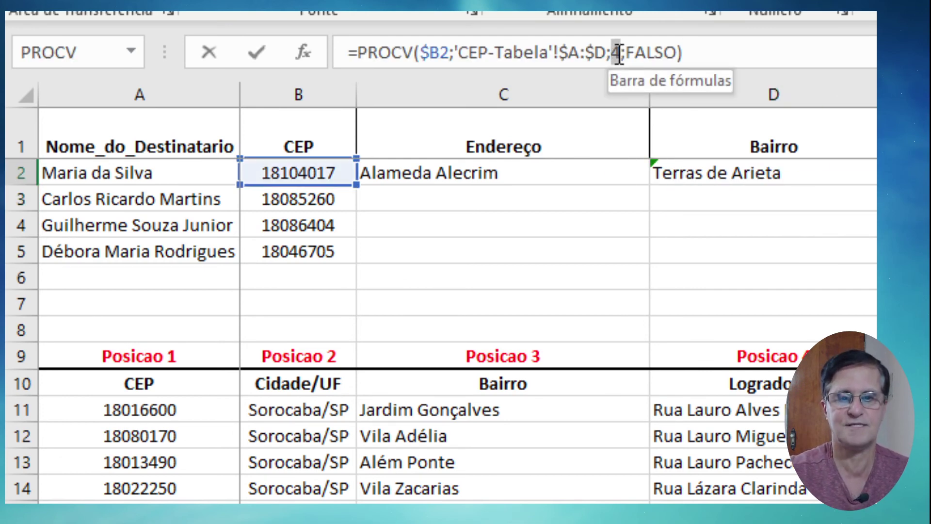
text(2)
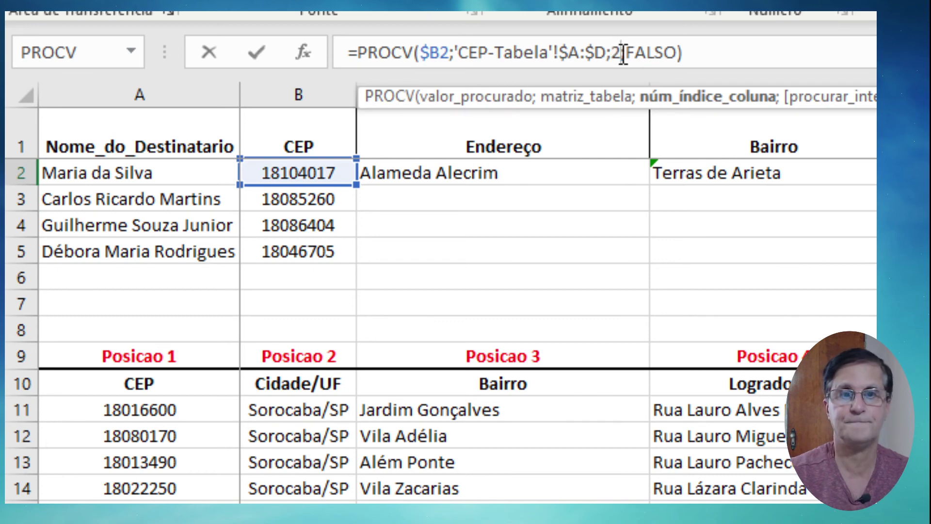
key(Return)
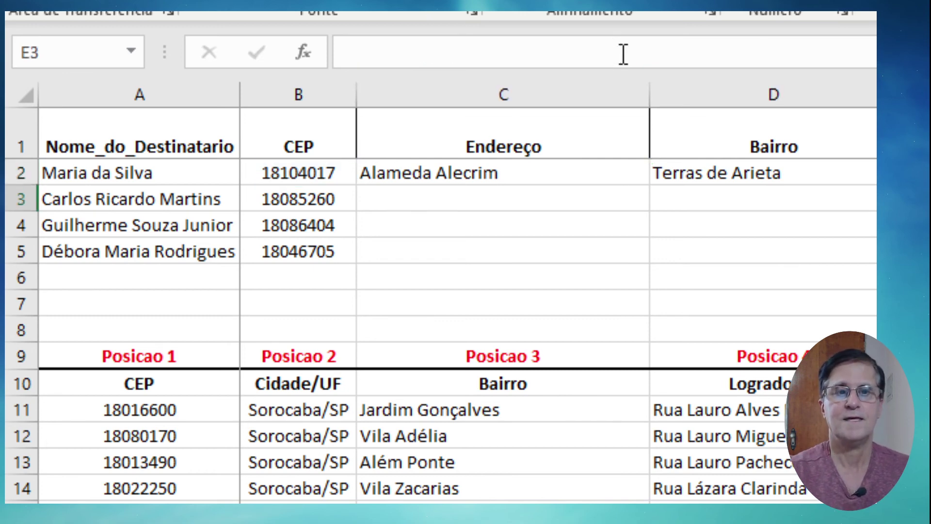
Step: Copy the C2:D2 PROCV lookups down to row 5 and widen column C to show full addresses
mouse_move(548, 171)
mouse_down()
mouse_move(874, 170)
mouse_move(875, 262)
mouse_up()
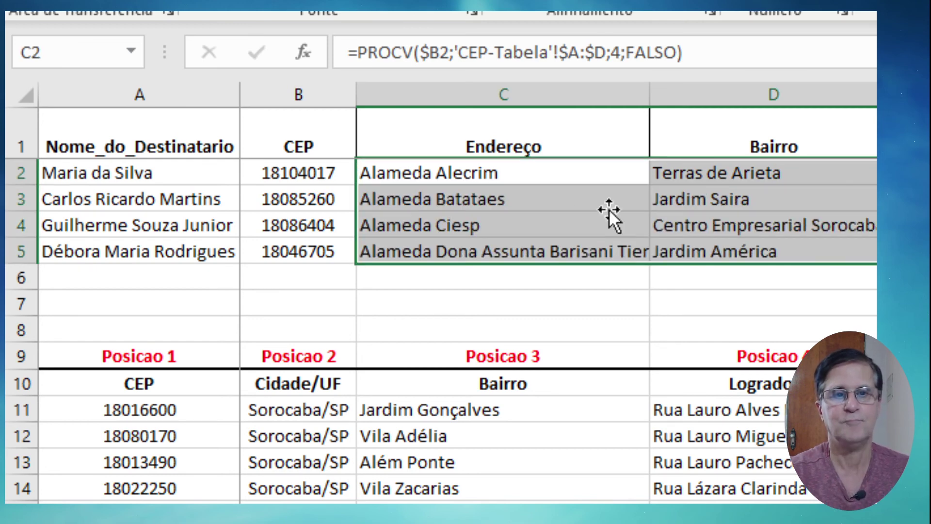
click(527, 200)
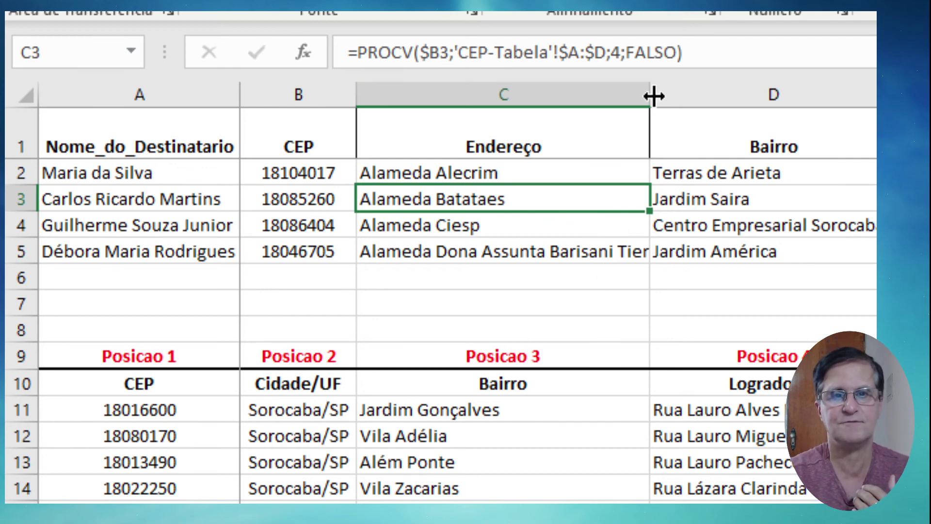
drag(654, 95, 709, 95)
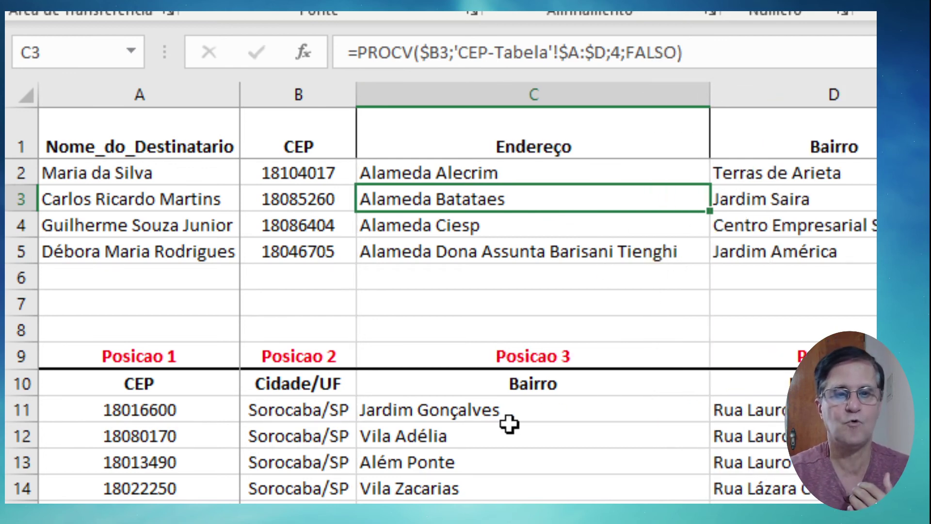